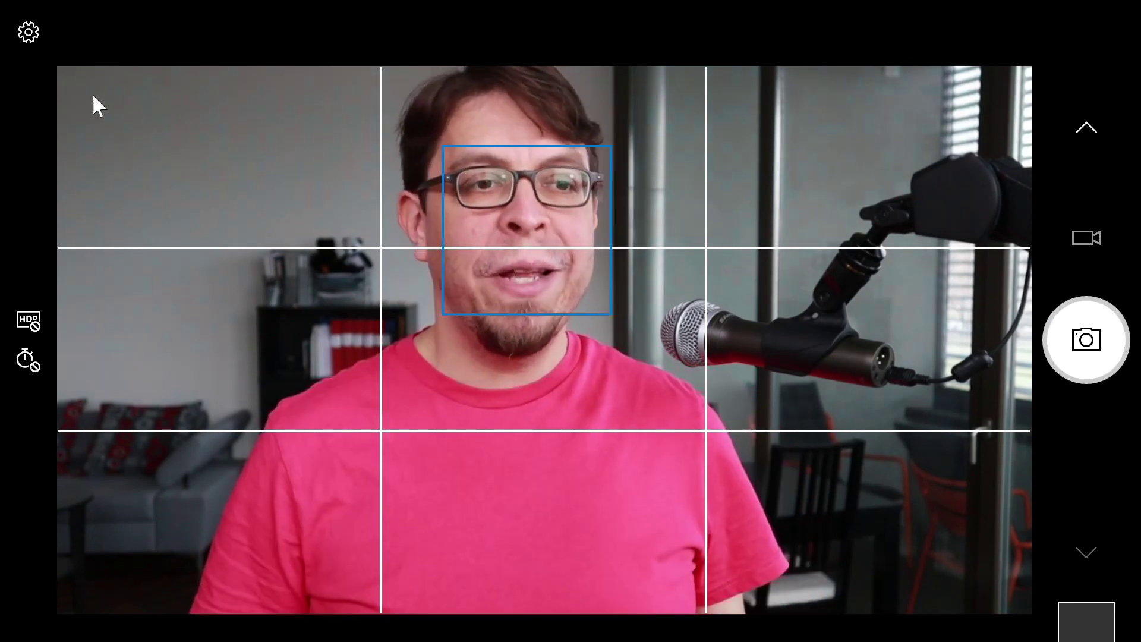
Open Windows Camera settings and review the options, including Pro mode, framing grid and photo quality.
click(26, 33)
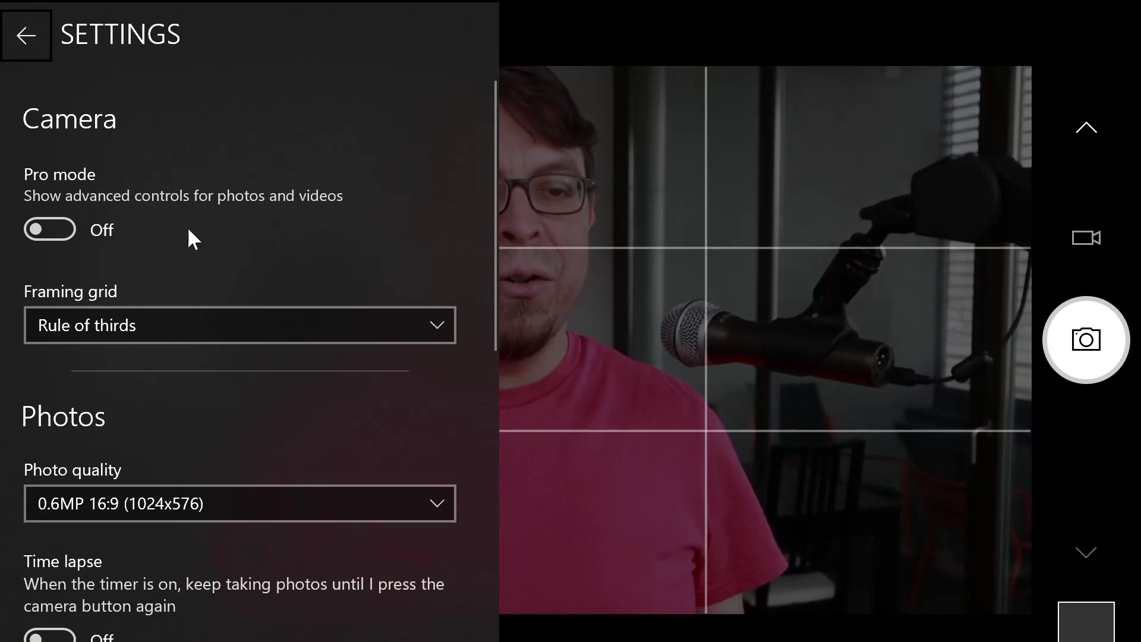
scroll(195, 246, down, 10)
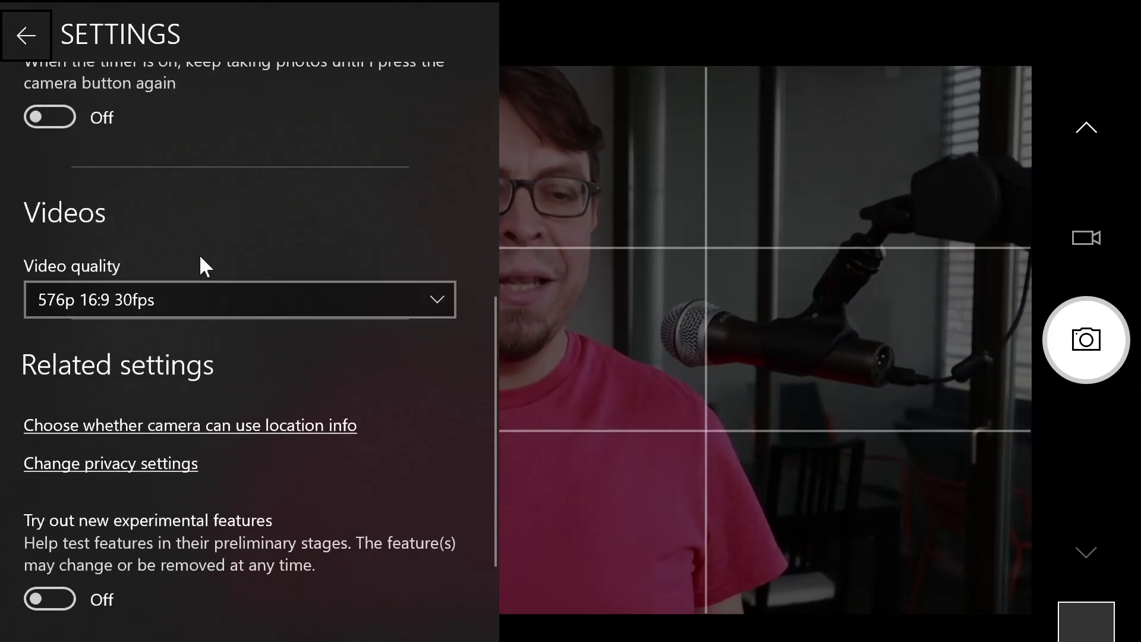
scroll(199, 255, up, 10)
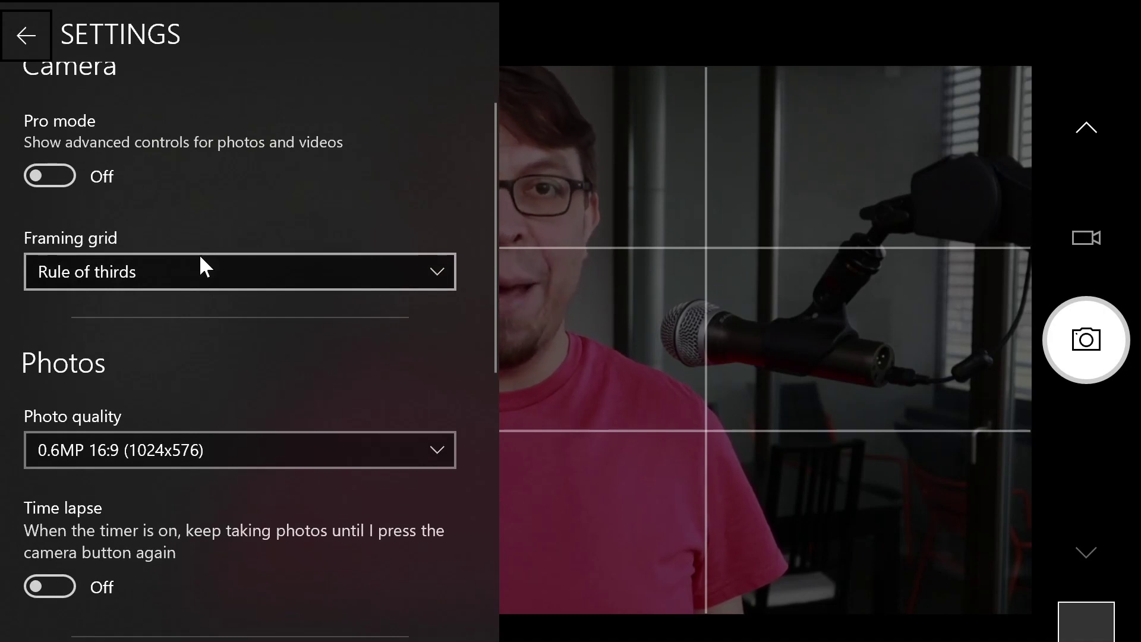
Close the camera settings, switch to video mode and record a short test video.
click(603, 404)
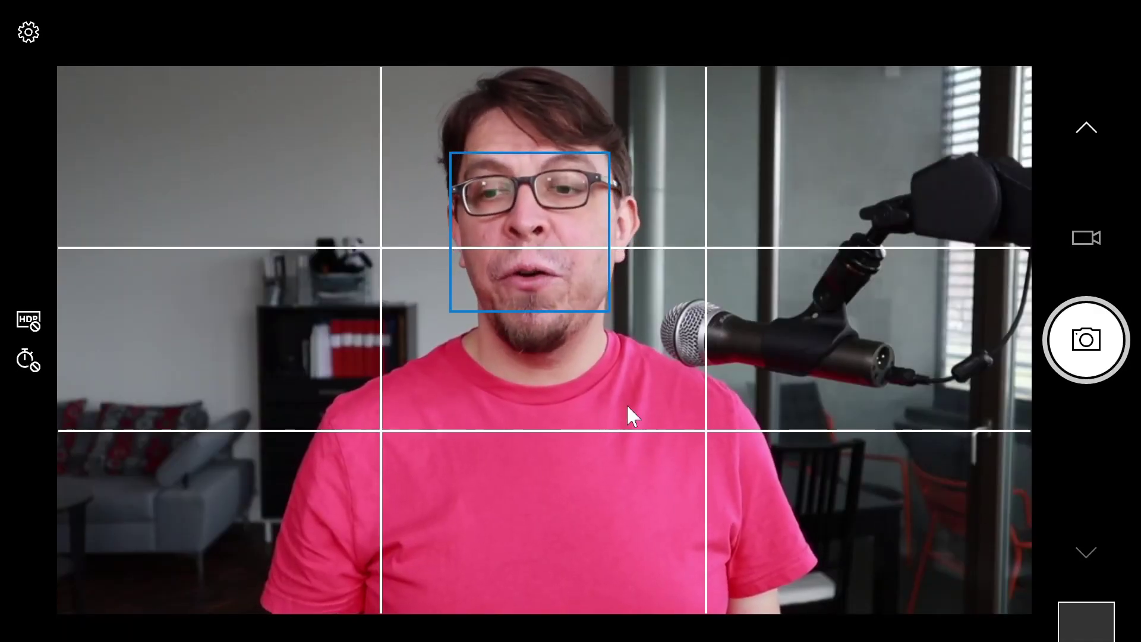
click(1087, 238)
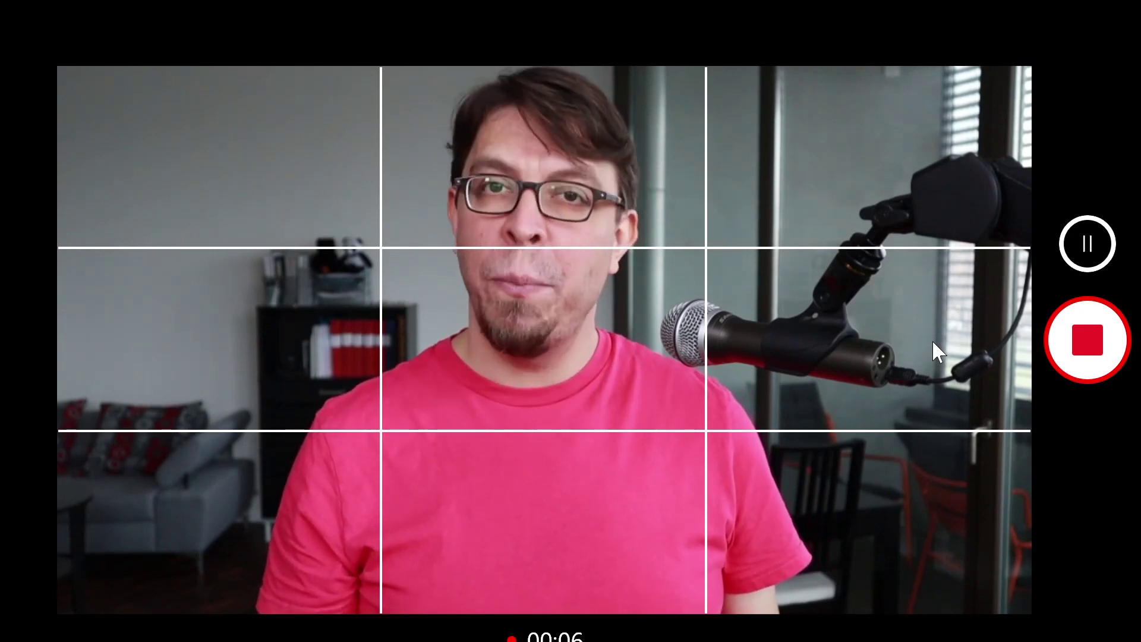
click(1090, 348)
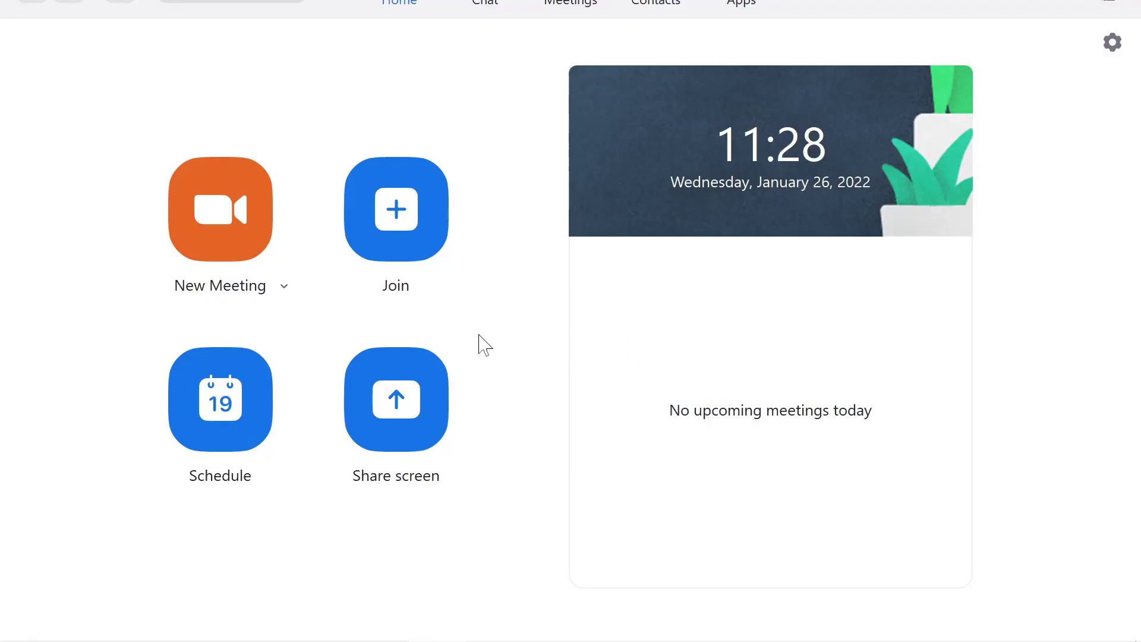
Start a new Zoom meeting with computer audio and switch it to fullscreen.
click(208, 219)
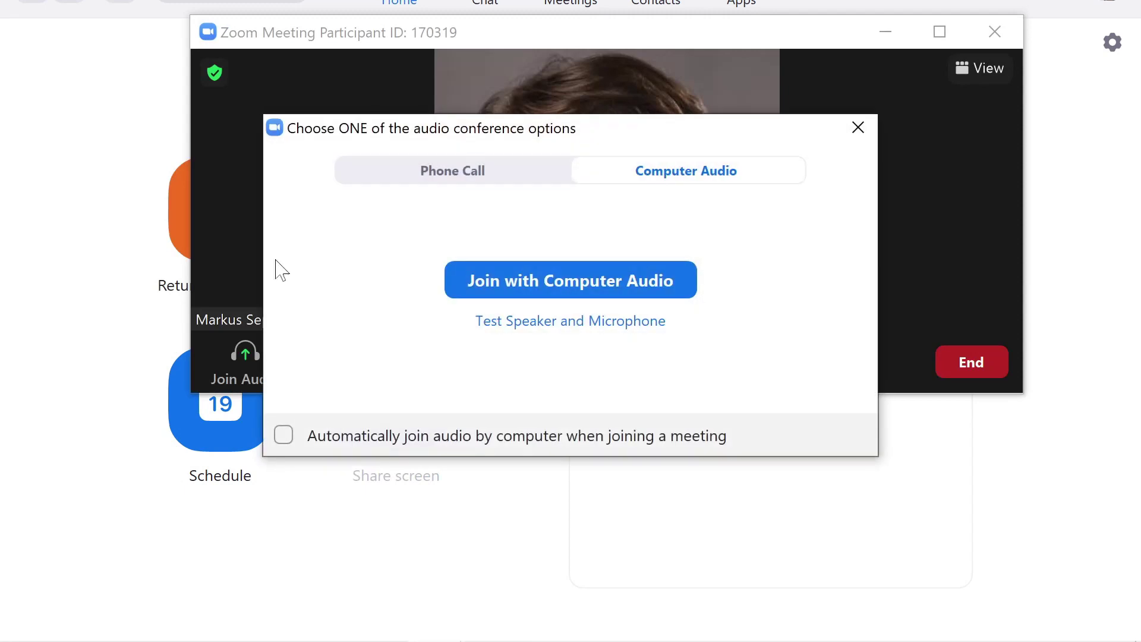
click(517, 283)
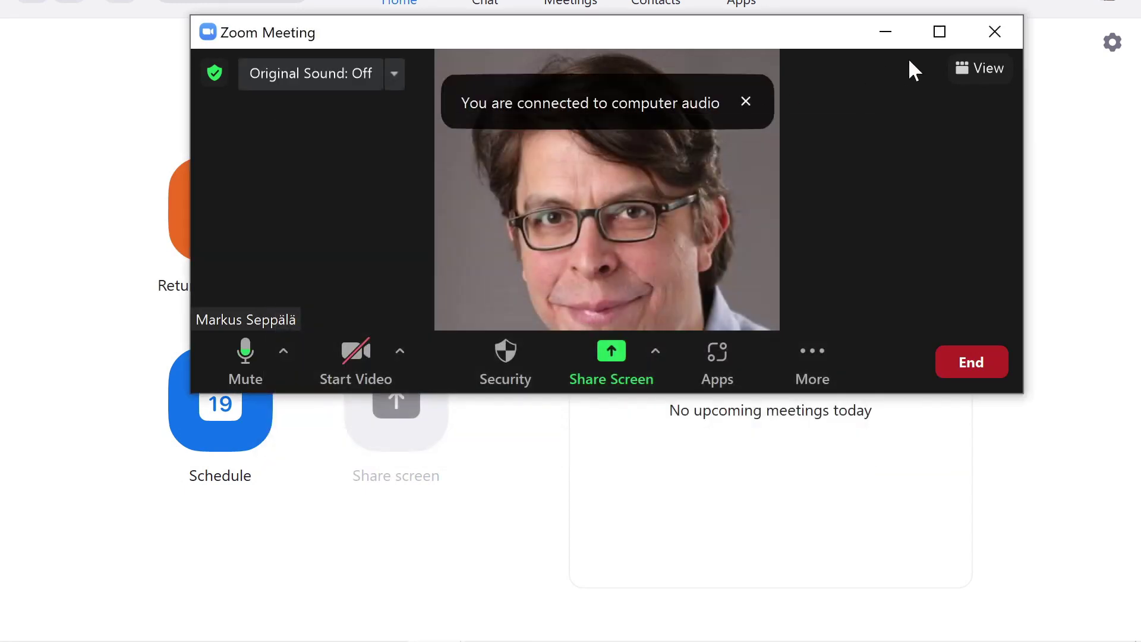
click(975, 68)
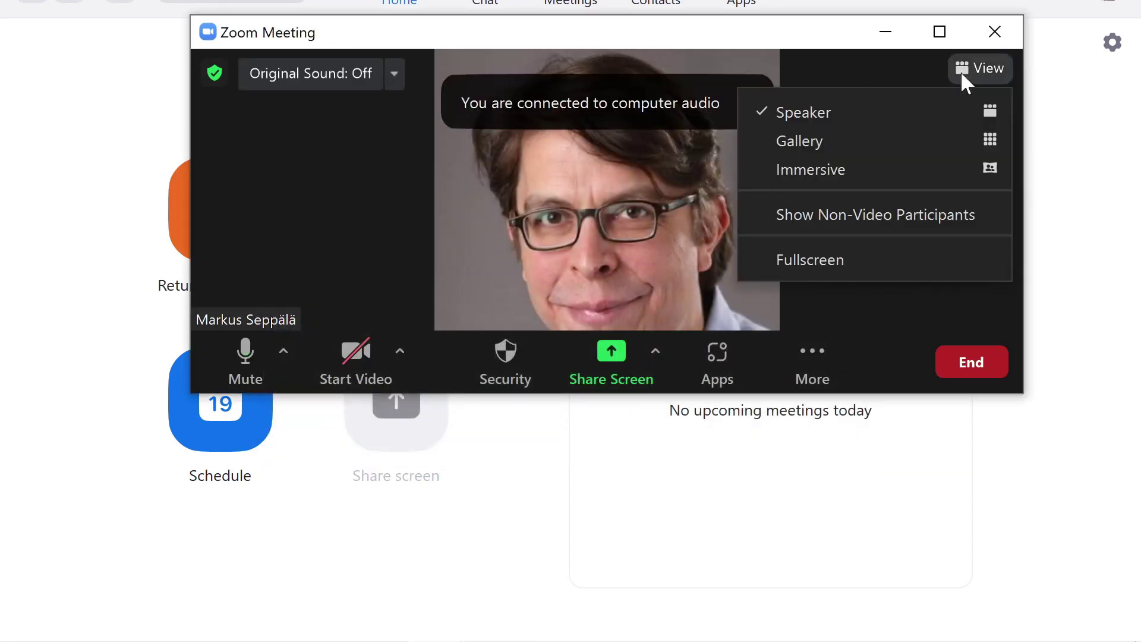
click(899, 262)
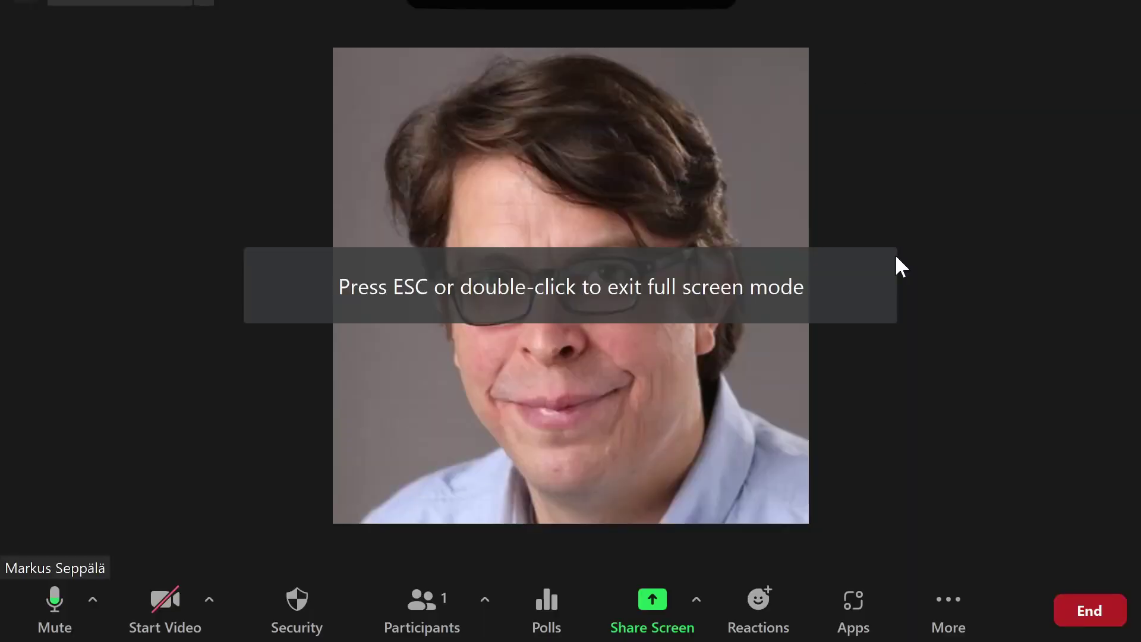
Turn on the EOS Webcam Utility video and check the microphone and camera device lists.
click(160, 612)
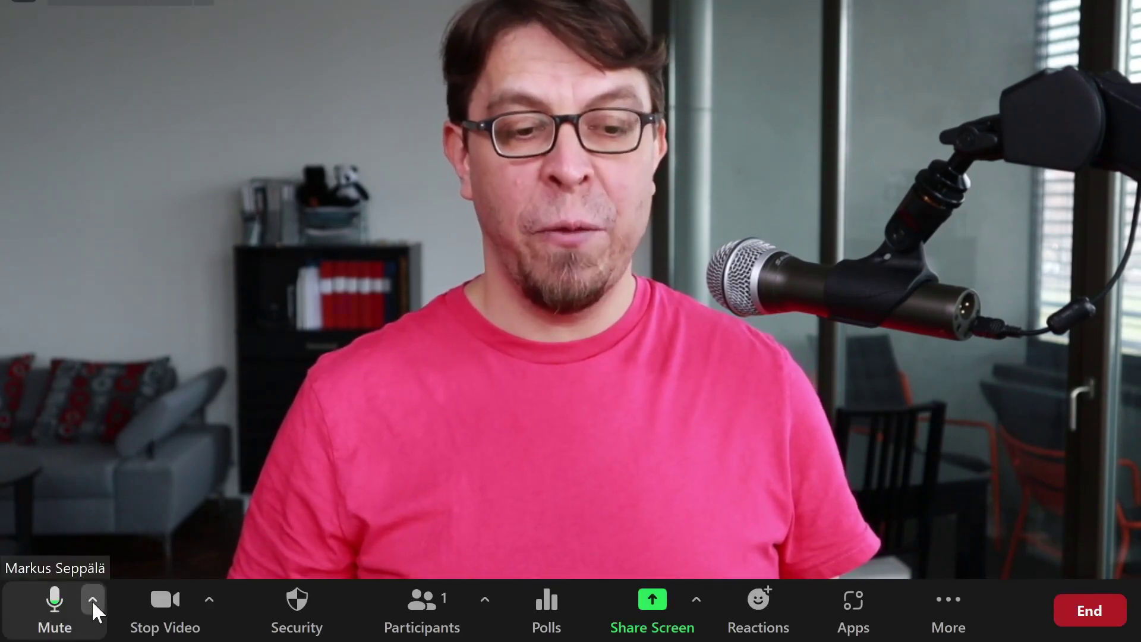
click(92, 600)
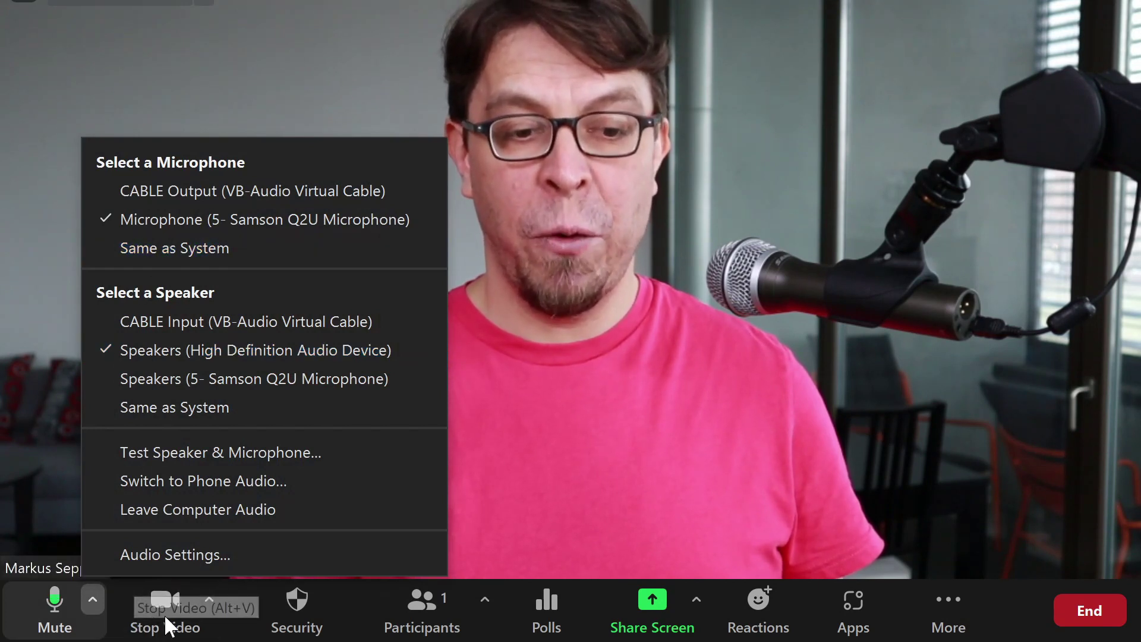
click(208, 600)
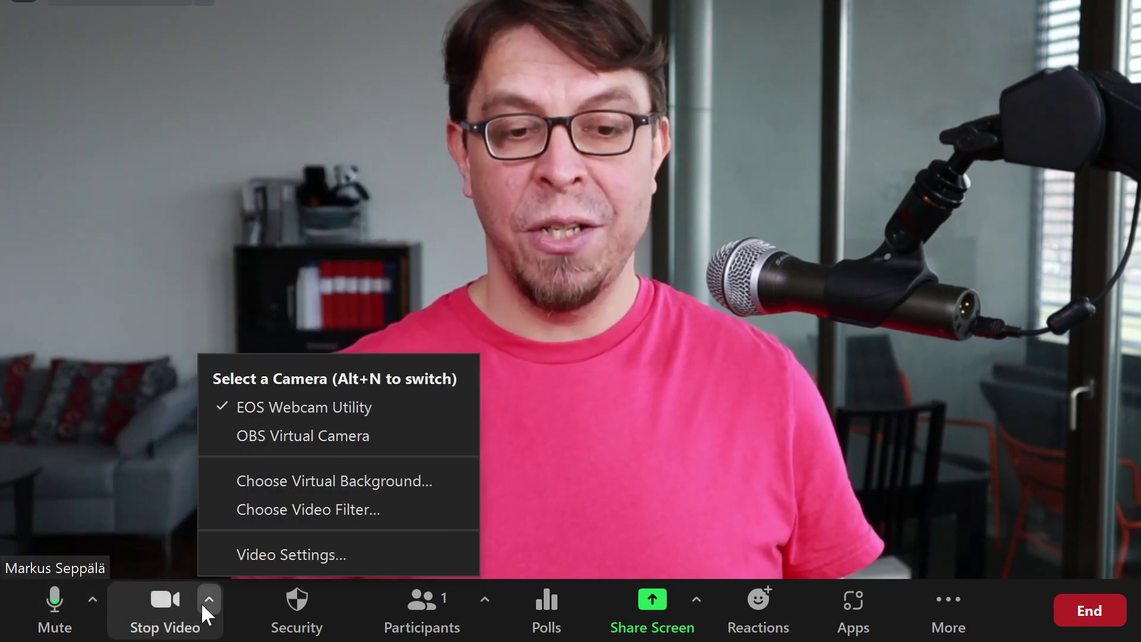
click(298, 237)
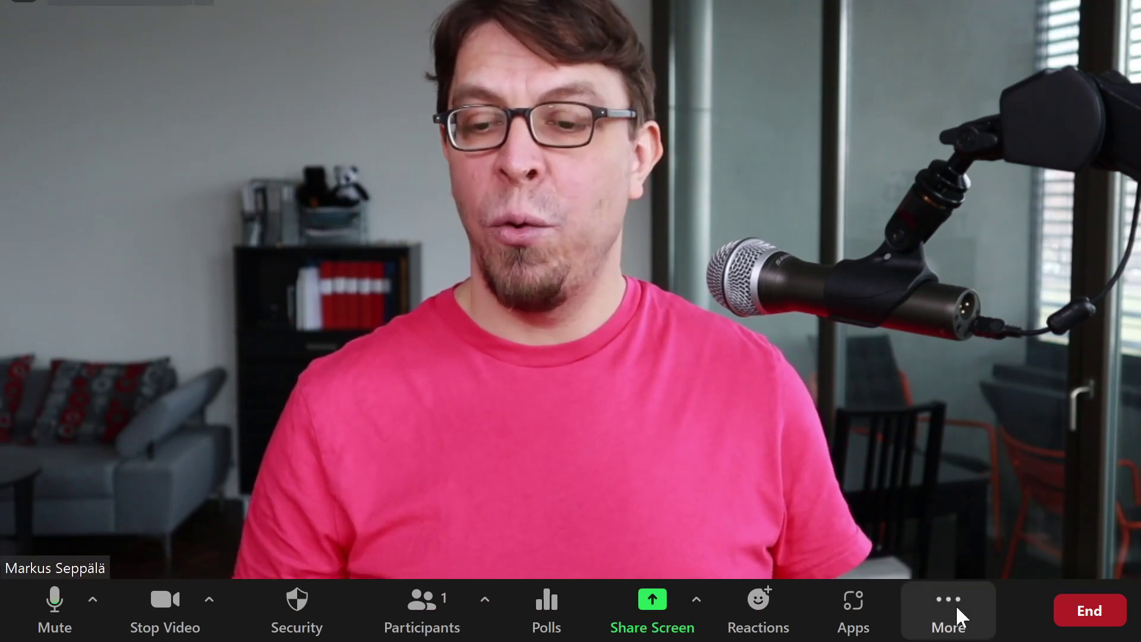
Record the meeting to this computer, then bring up the recording options again.
click(957, 616)
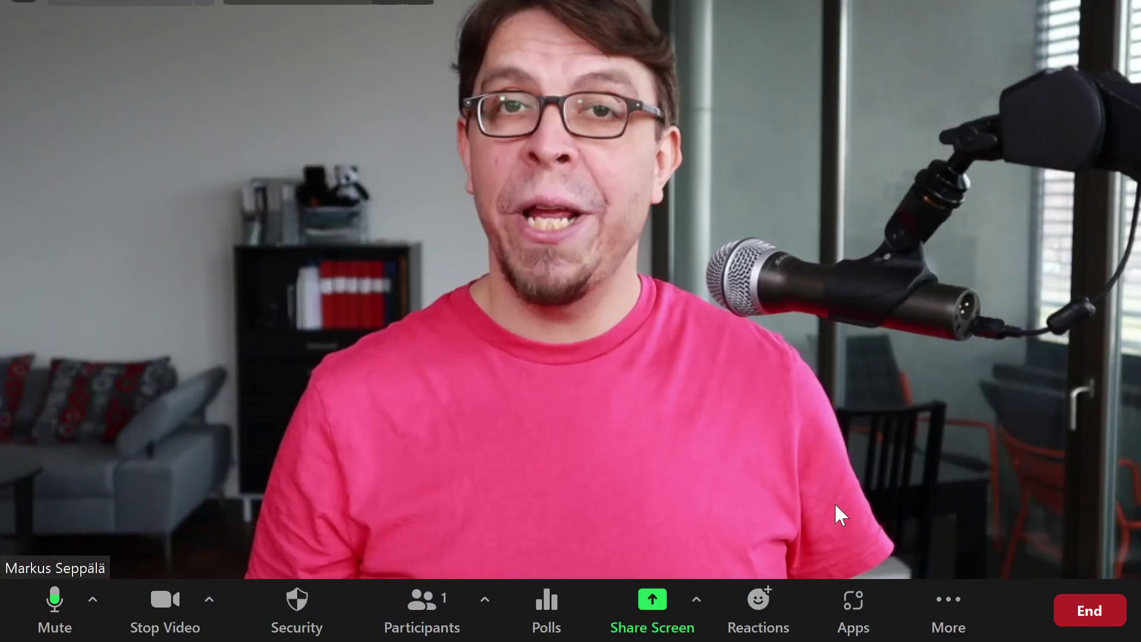
click(947, 606)
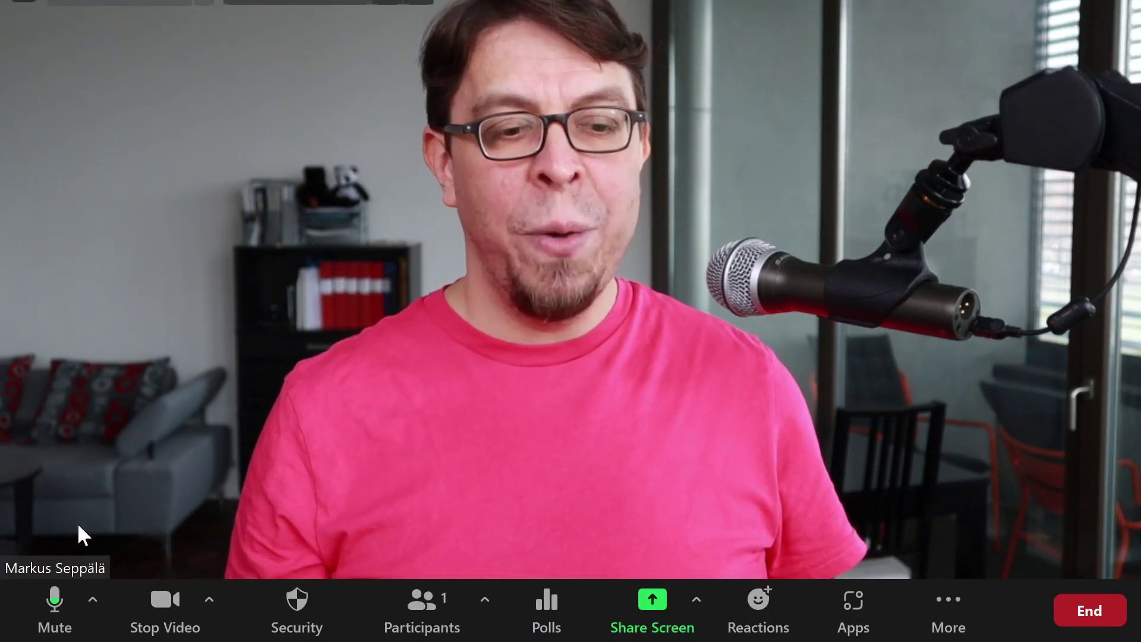
click(93, 597)
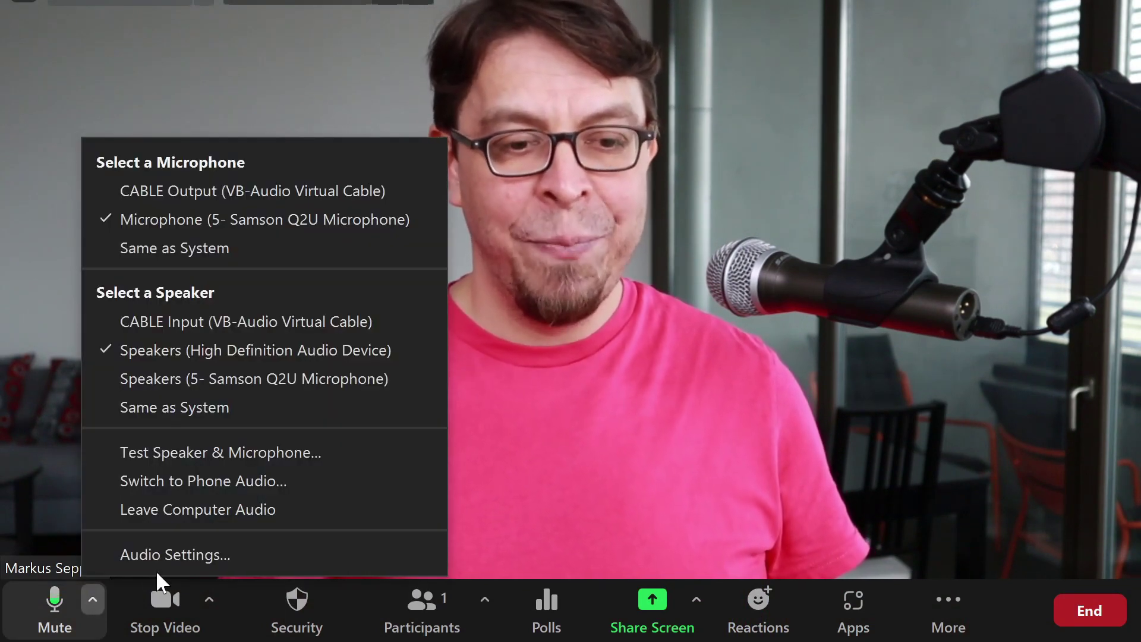
click(163, 556)
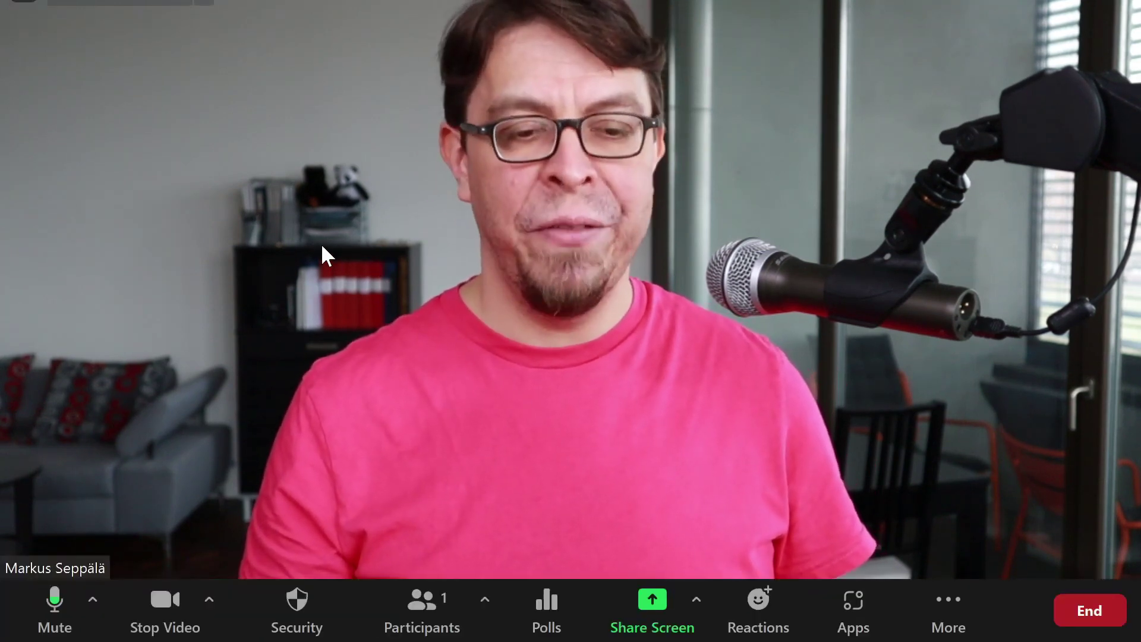
Open Zoom's Video Settings and review the Recording settings page.
click(210, 603)
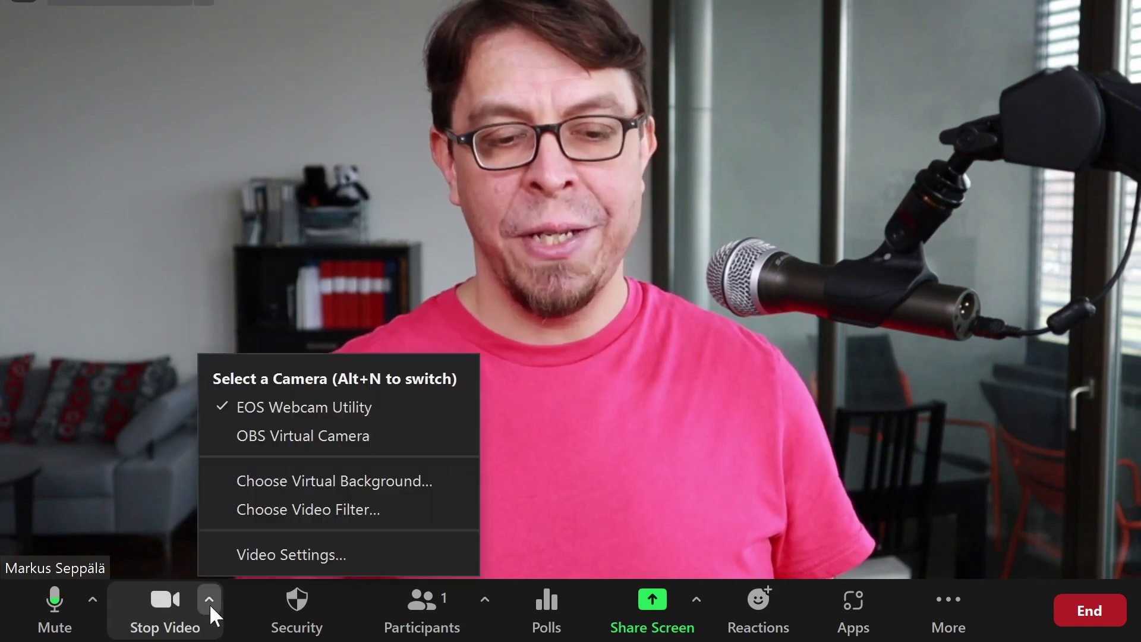
click(251, 554)
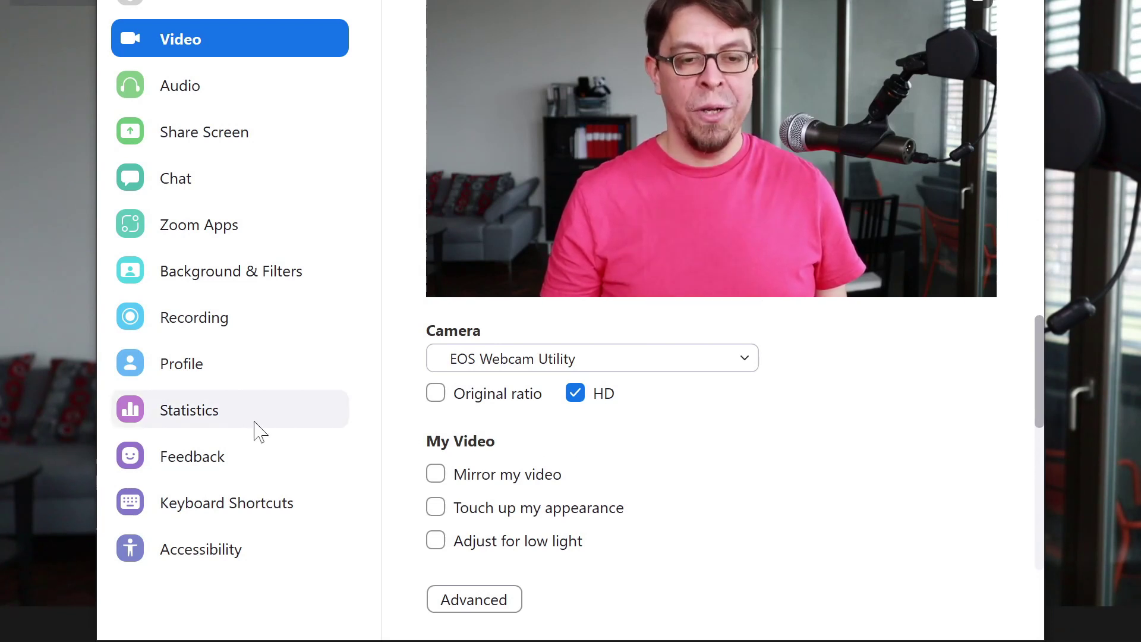
click(189, 320)
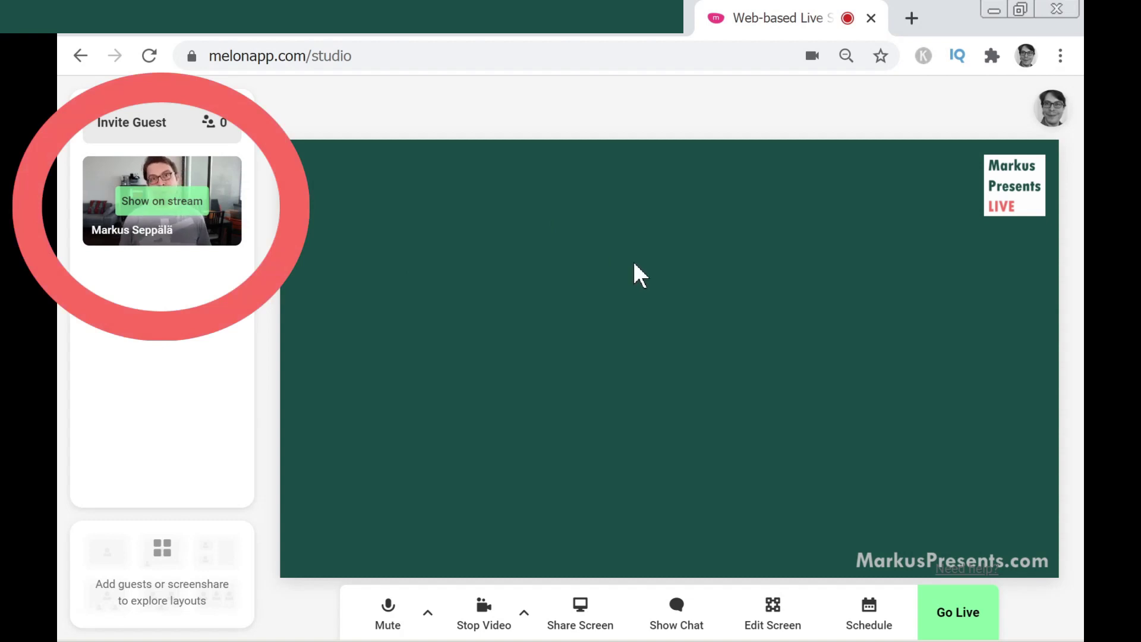
Put the webcam feed on stream in Melon and open the microphone audio settings.
click(160, 205)
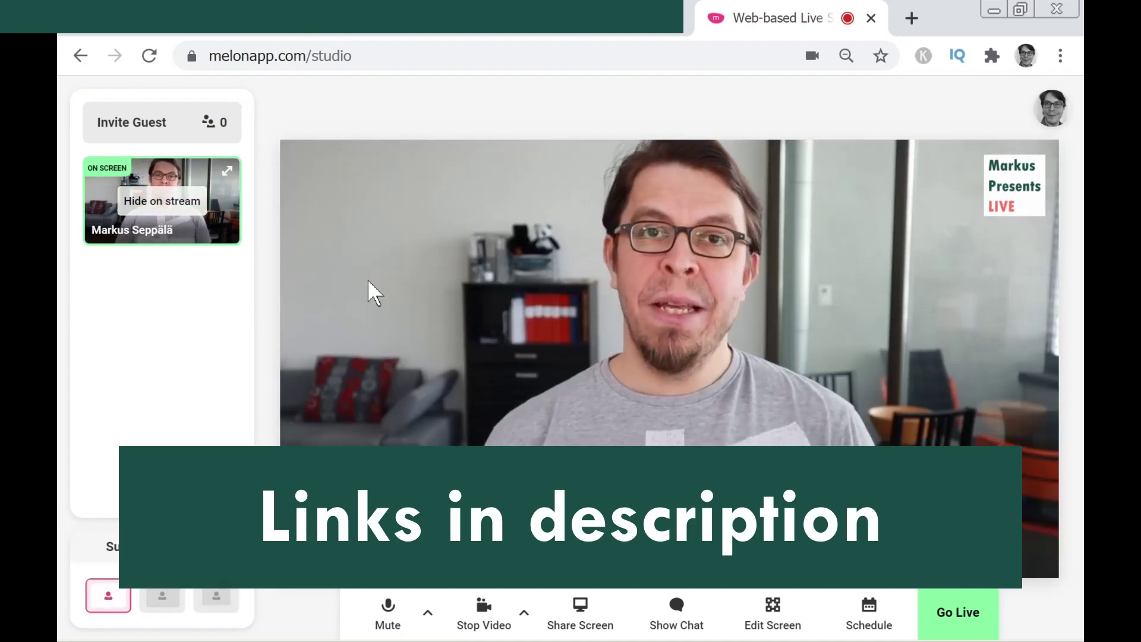
click(428, 615)
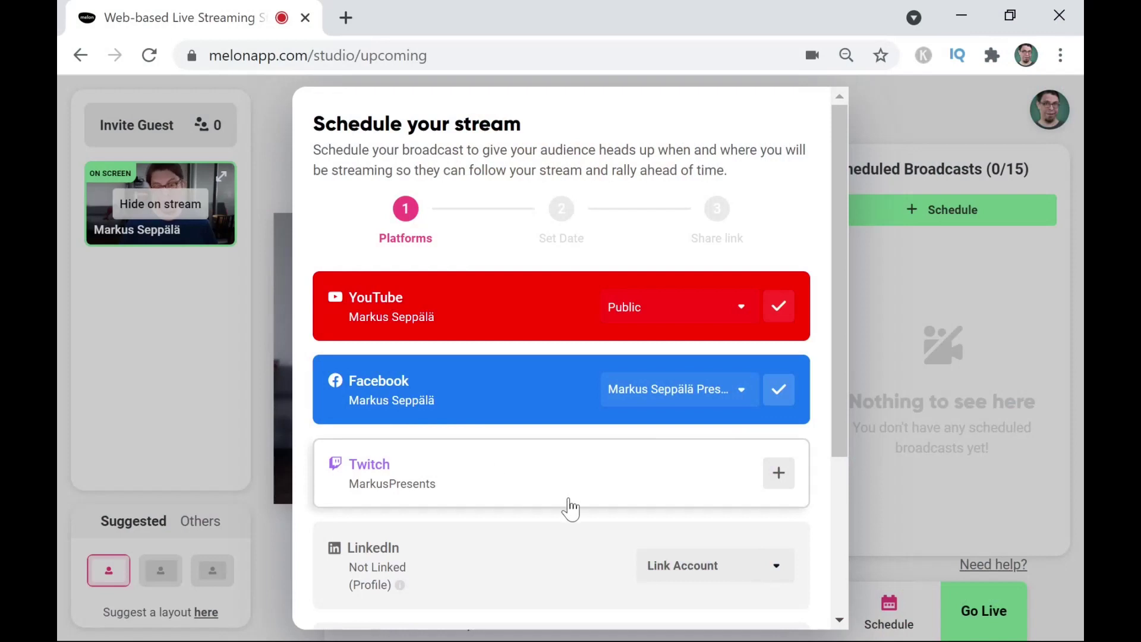
Add Twitch as a destination alongside YouTube and Facebook and scroll the platform list.
click(778, 477)
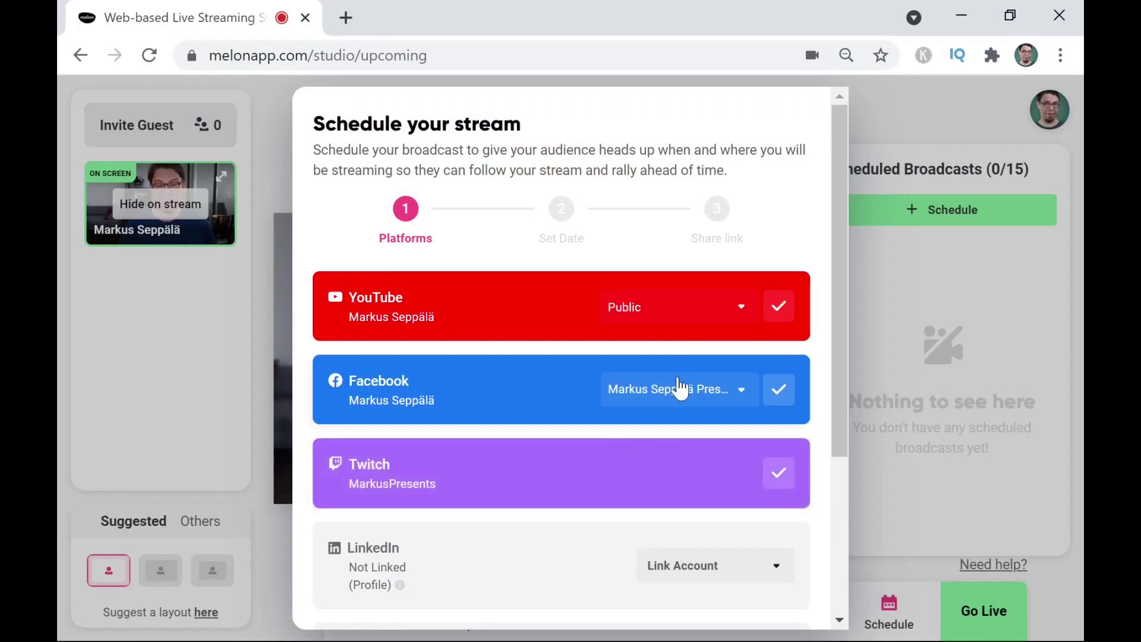
scroll(679, 429, down, 4)
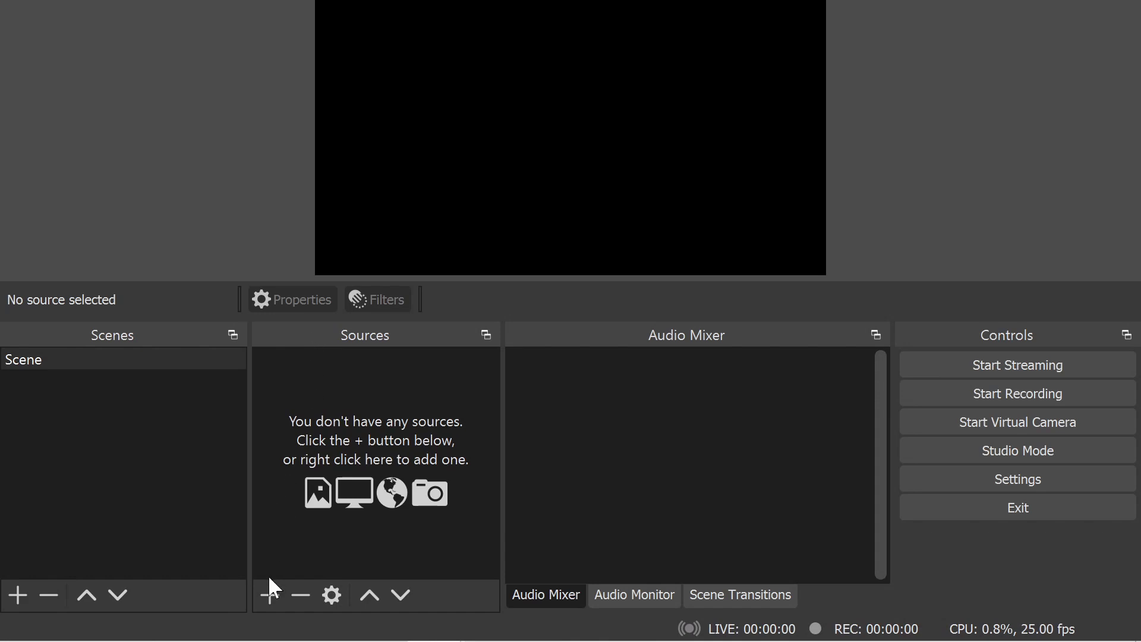
Add an M50 video capture source using EOS Webcam Utility, fit it to screen and lock it.
click(271, 593)
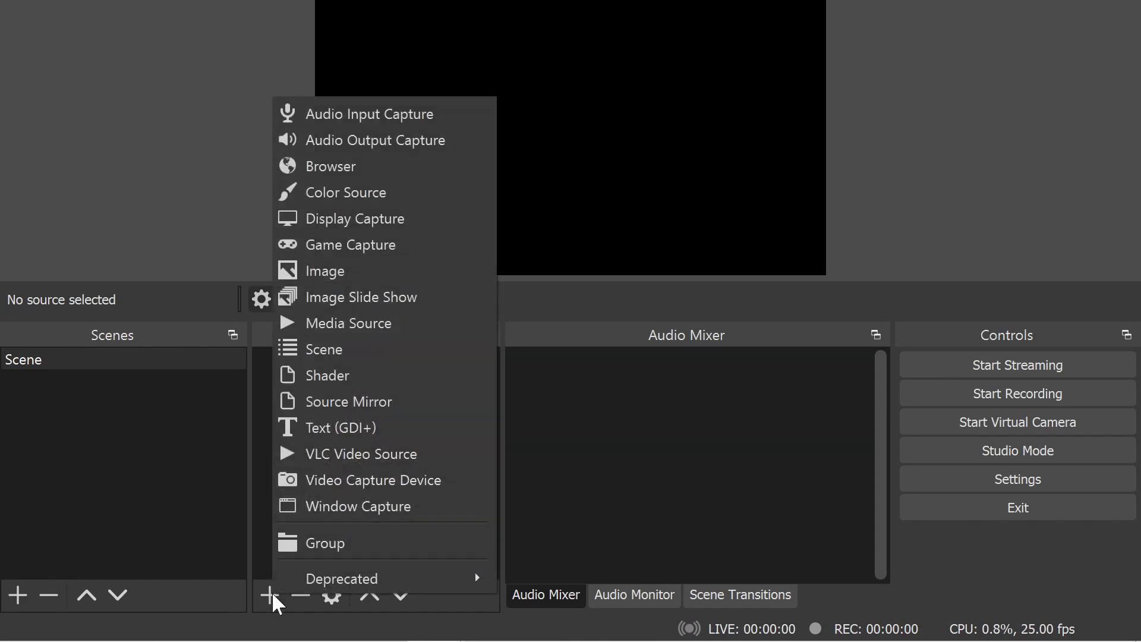
click(358, 480)
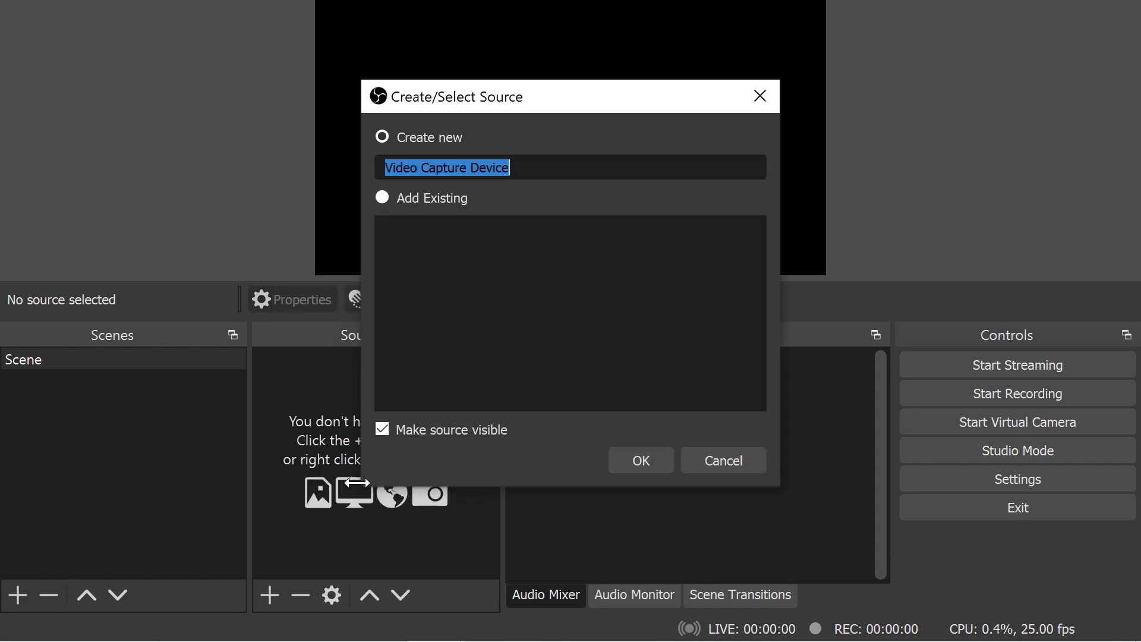
text(M50)
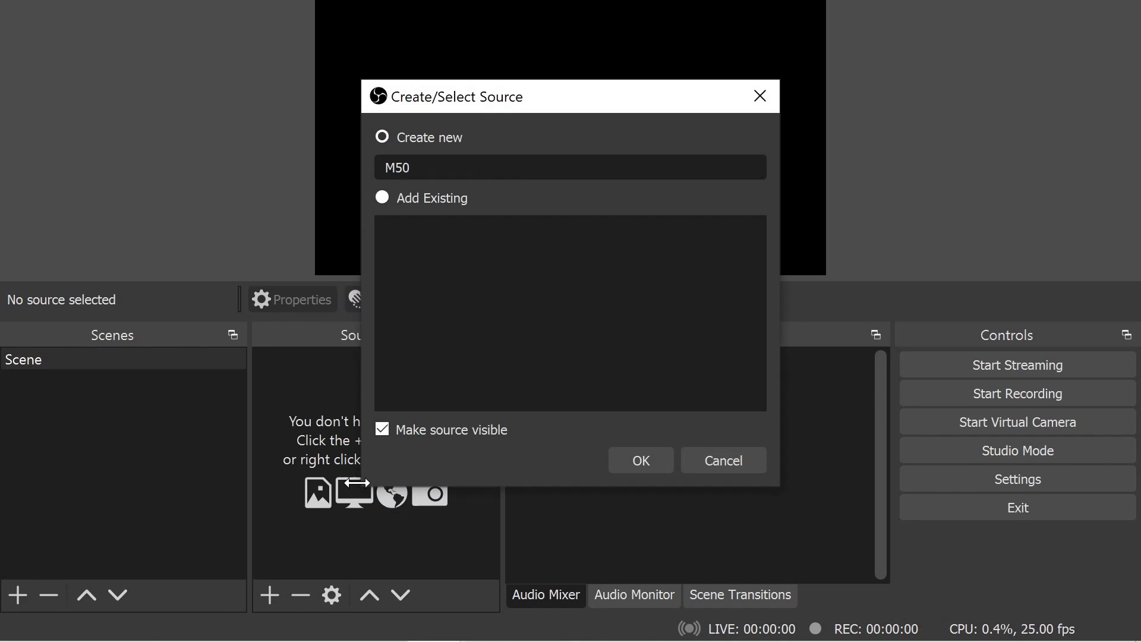
key(Return)
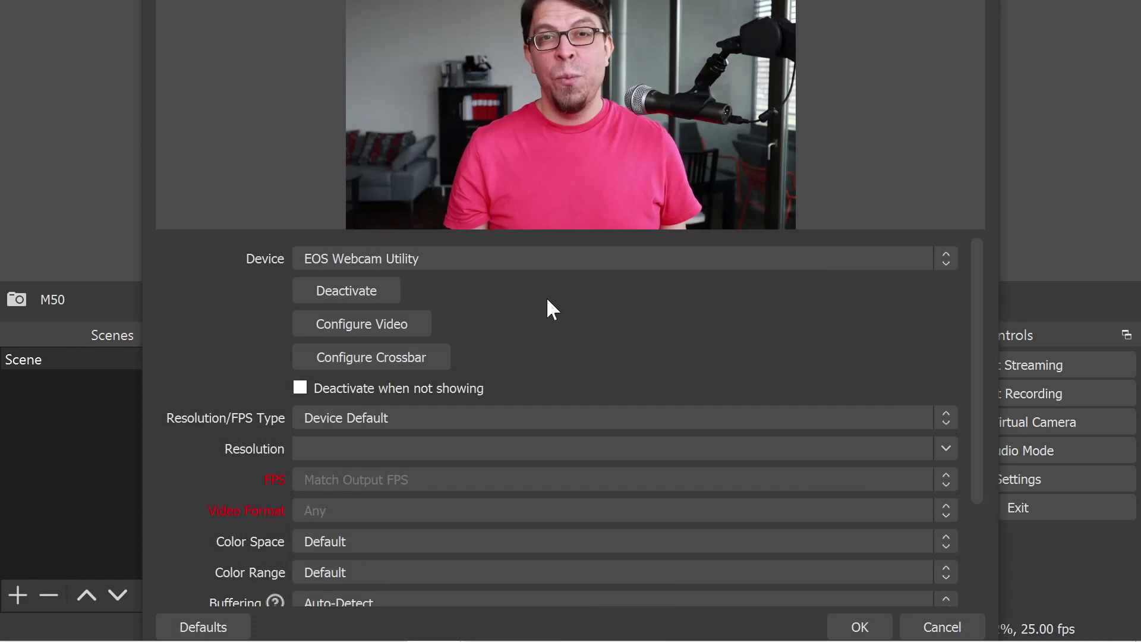
click(532, 254)
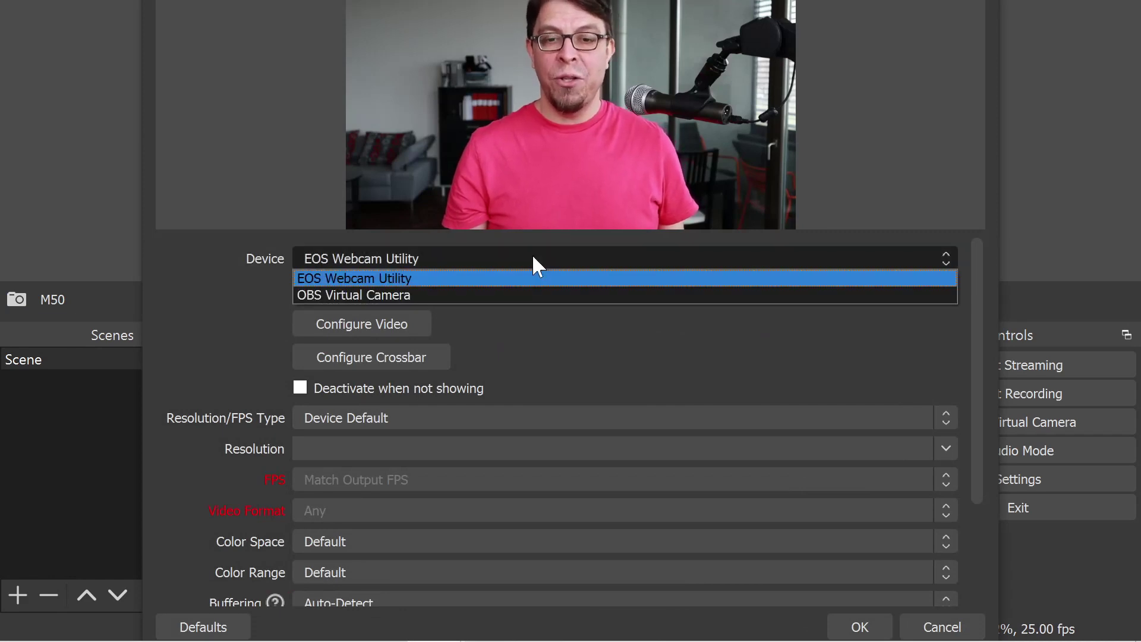
click(529, 276)
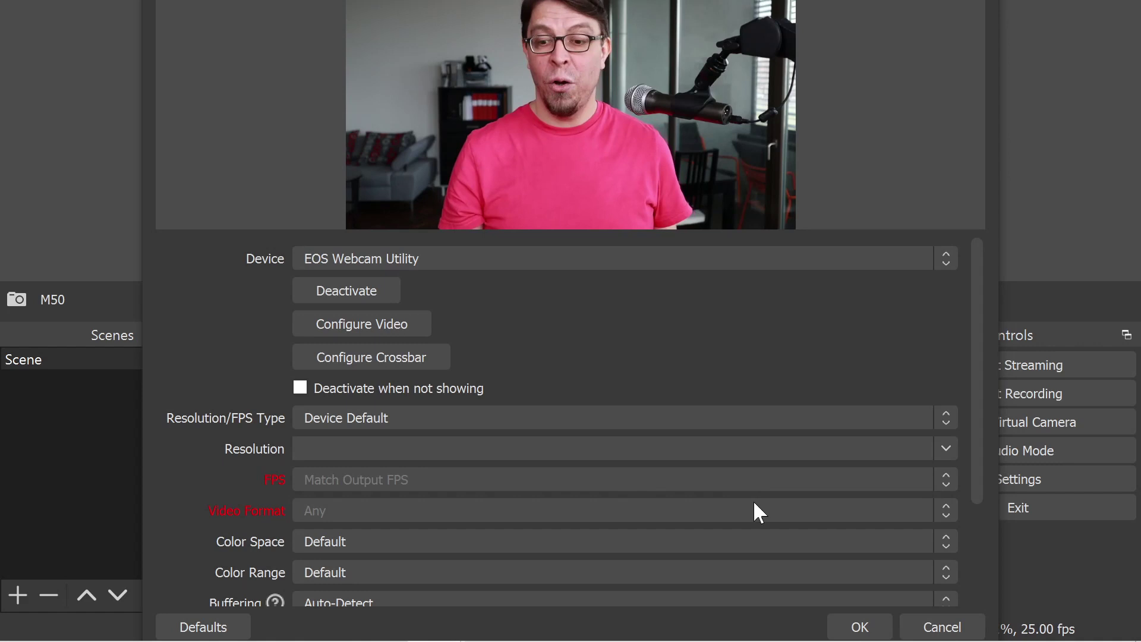
click(859, 627)
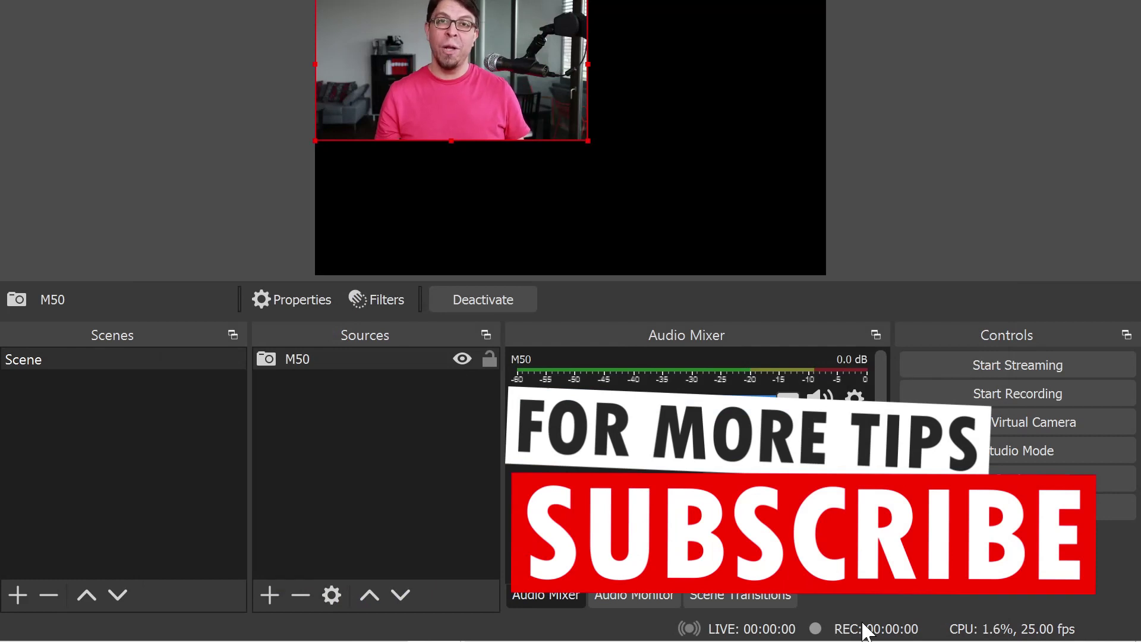
key(ctrl+f)
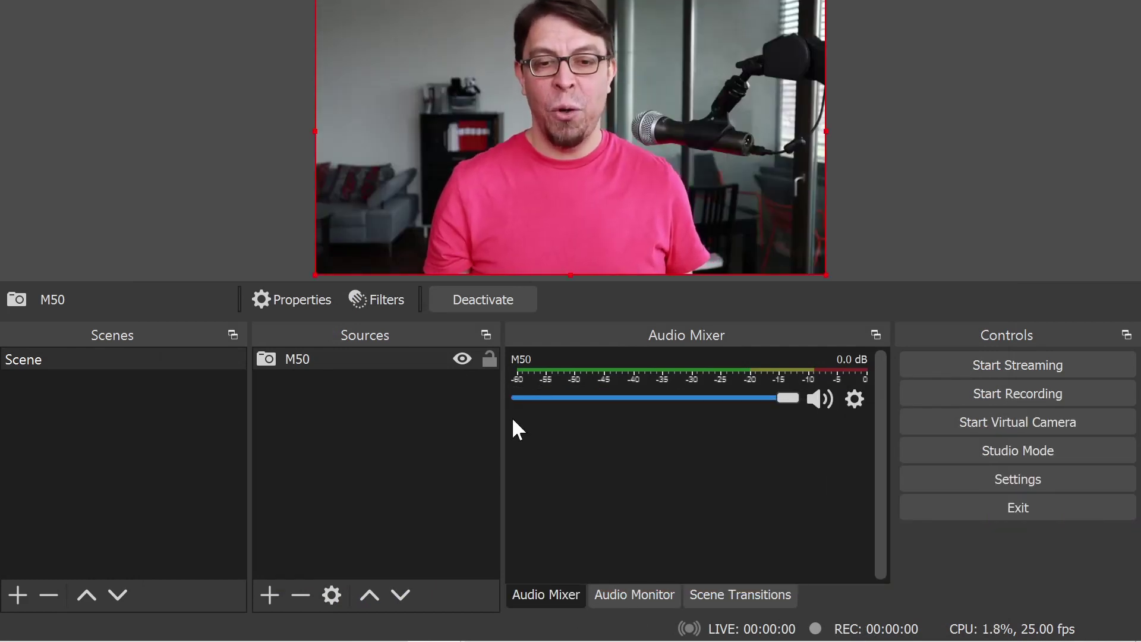
click(489, 360)
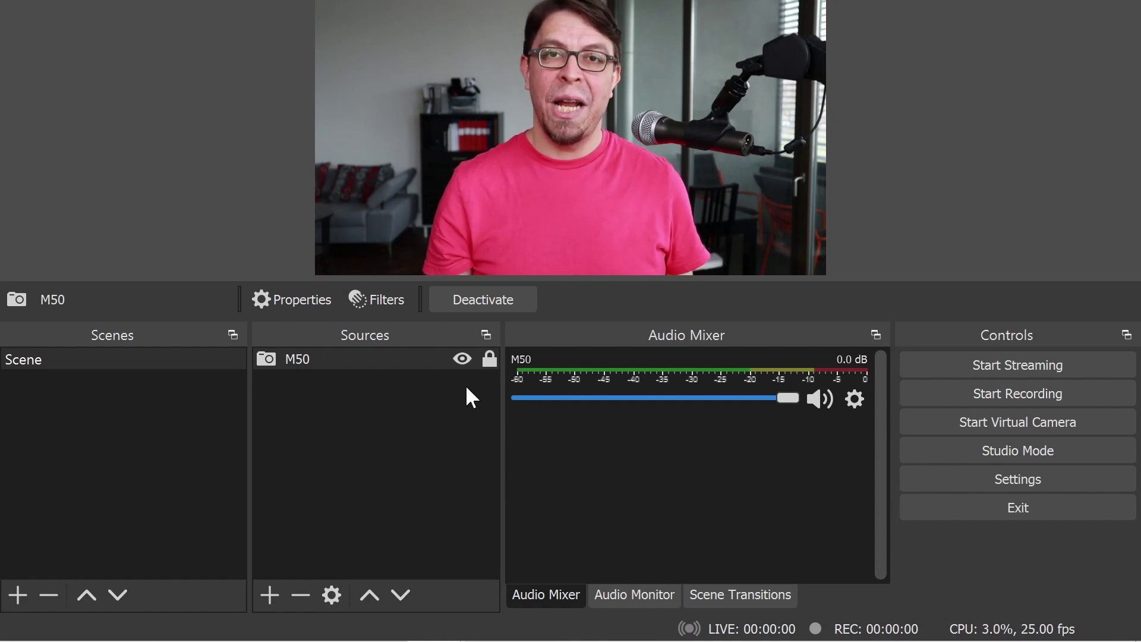
Set Mic/Auxiliary Audio to Microphone (5- Samson Q2U Microphone) and save the settings.
click(942, 476)
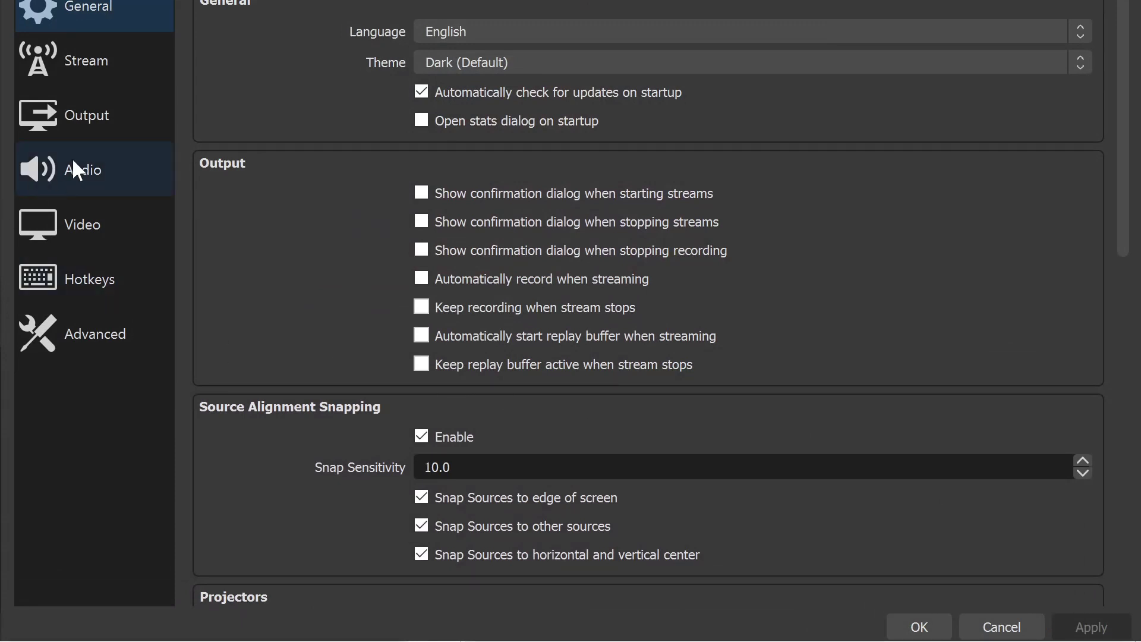
click(74, 170)
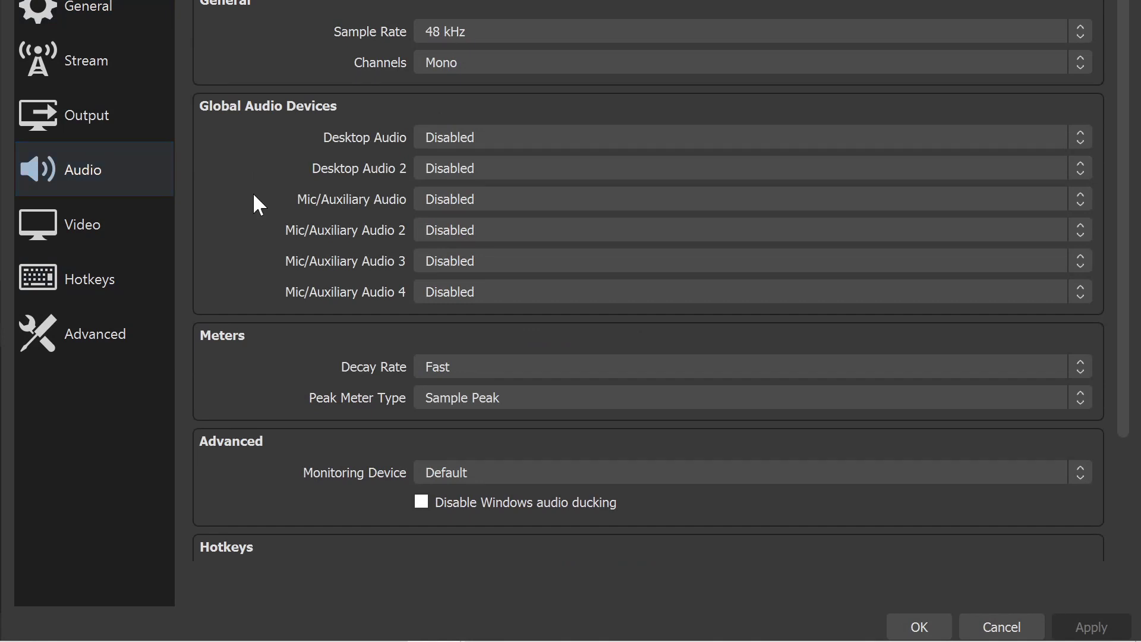
click(488, 202)
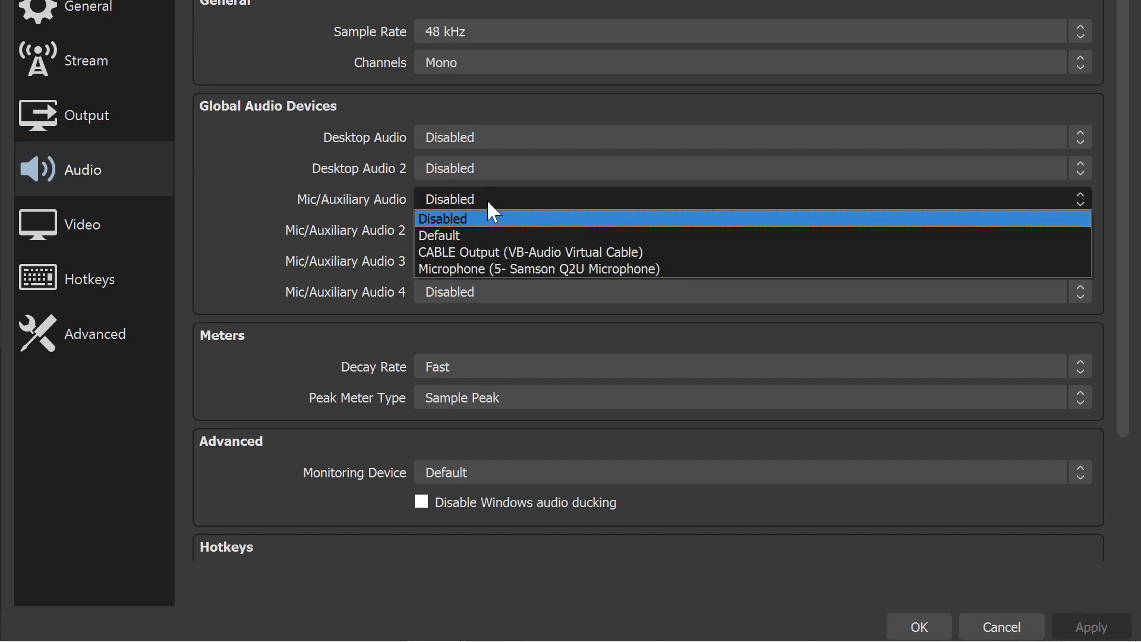
click(490, 270)
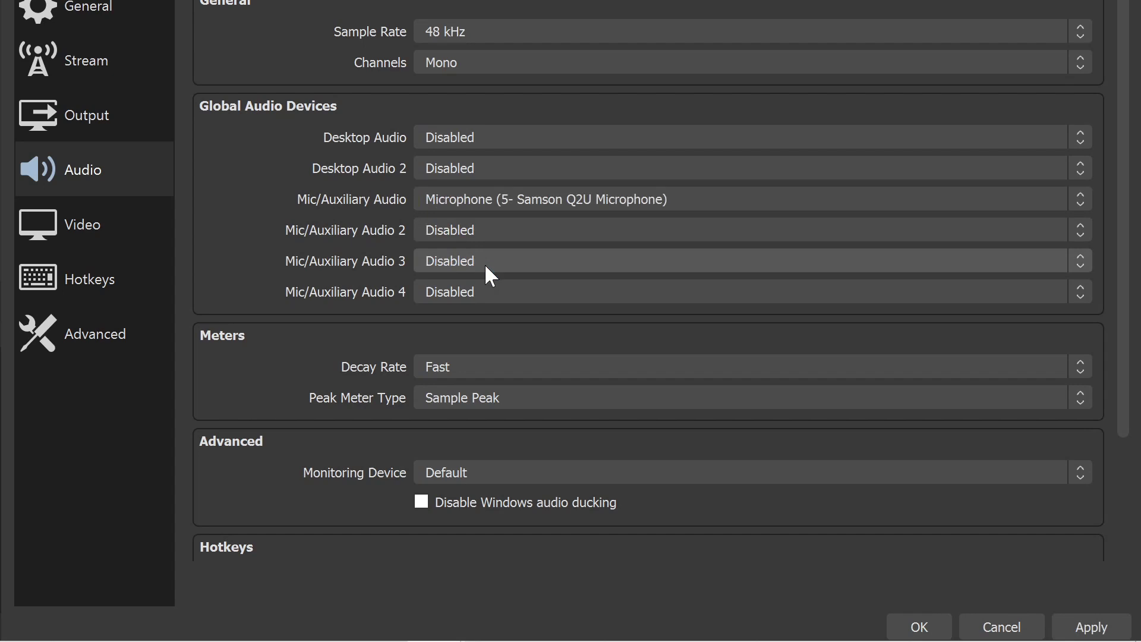
click(914, 625)
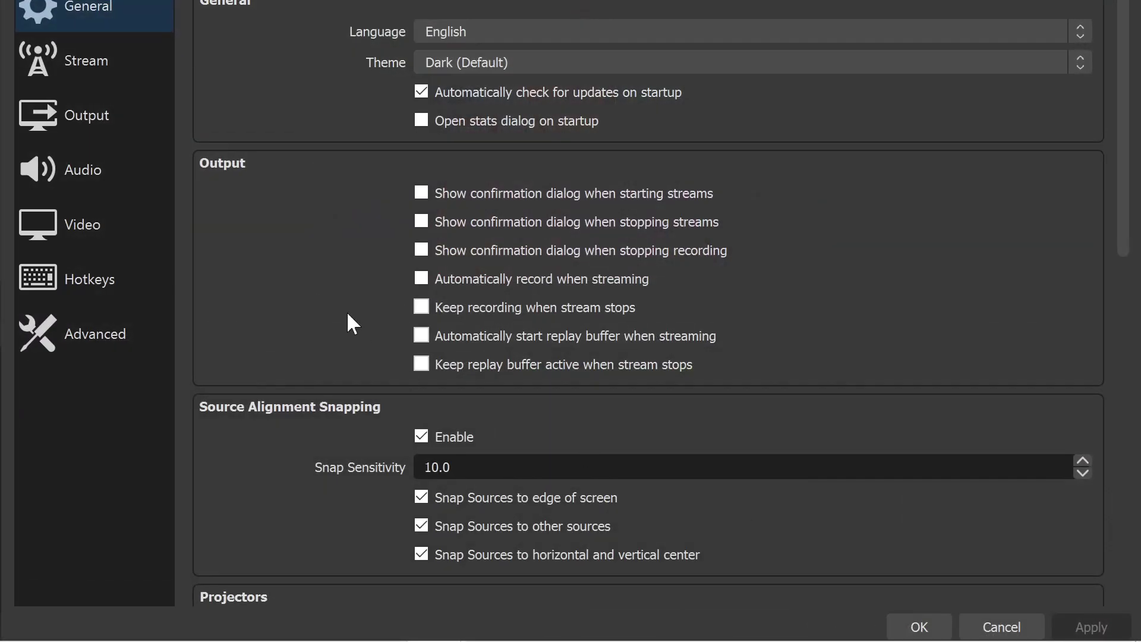
Keep Output recording quality at High Quality, Medium File Size and close the settings with OK.
click(82, 121)
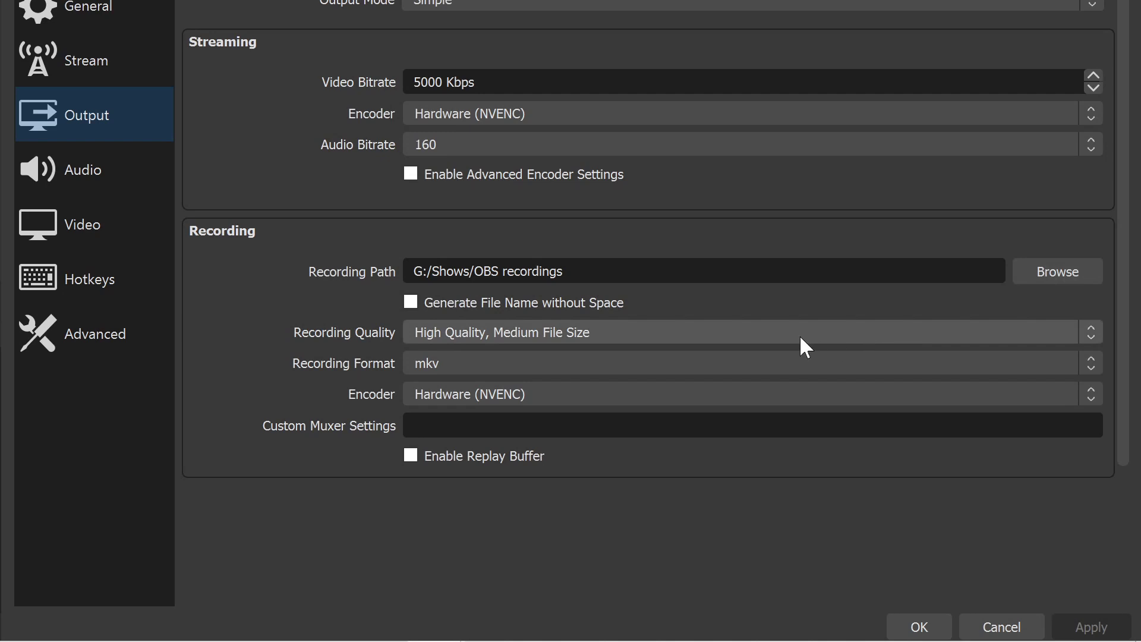
click(754, 337)
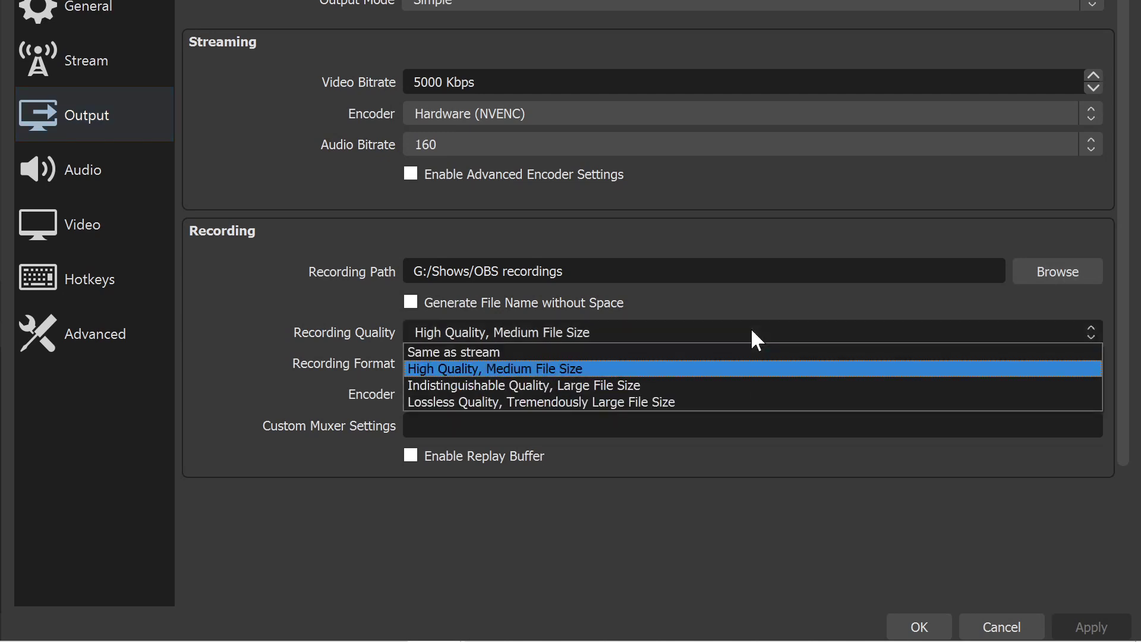
click(751, 331)
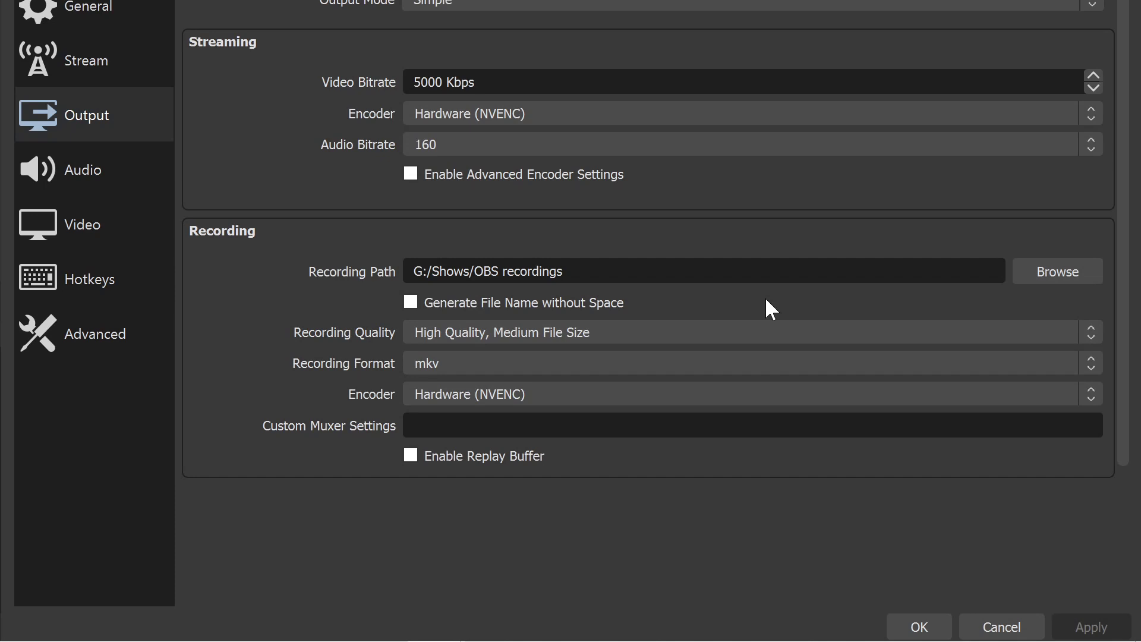
click(909, 625)
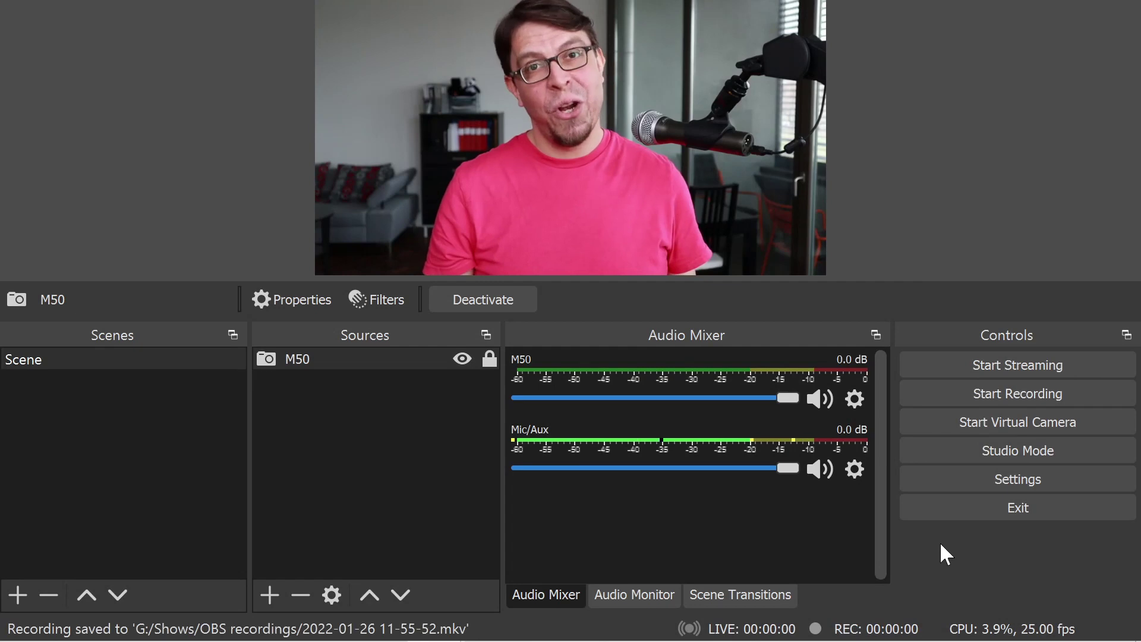
Record about eight seconds of test footage, then stop the recording.
click(929, 391)
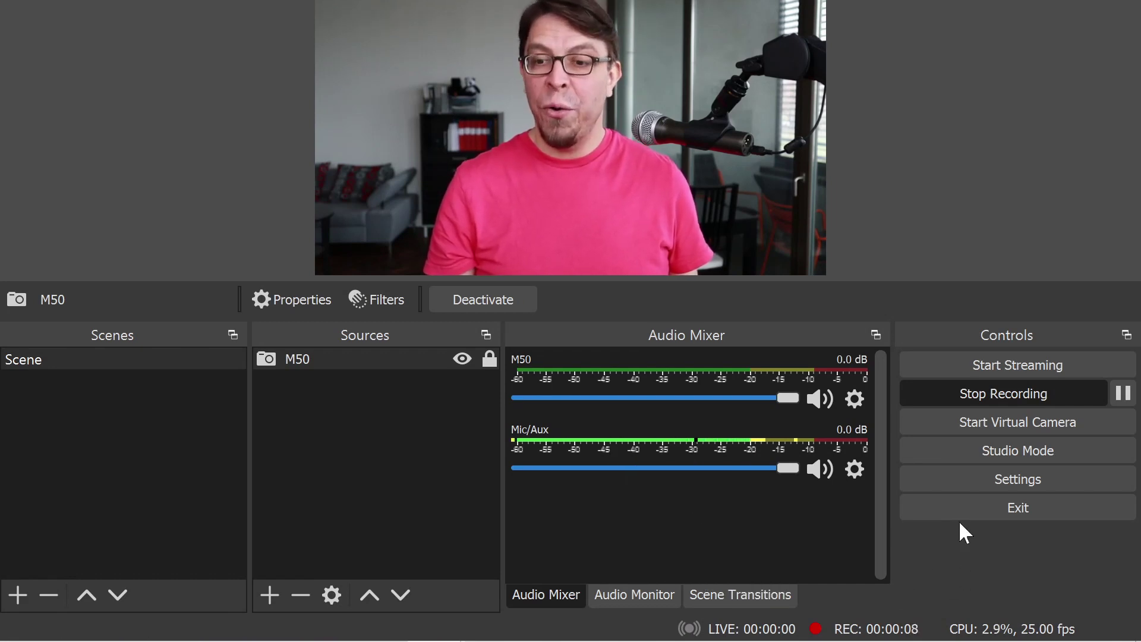
click(930, 394)
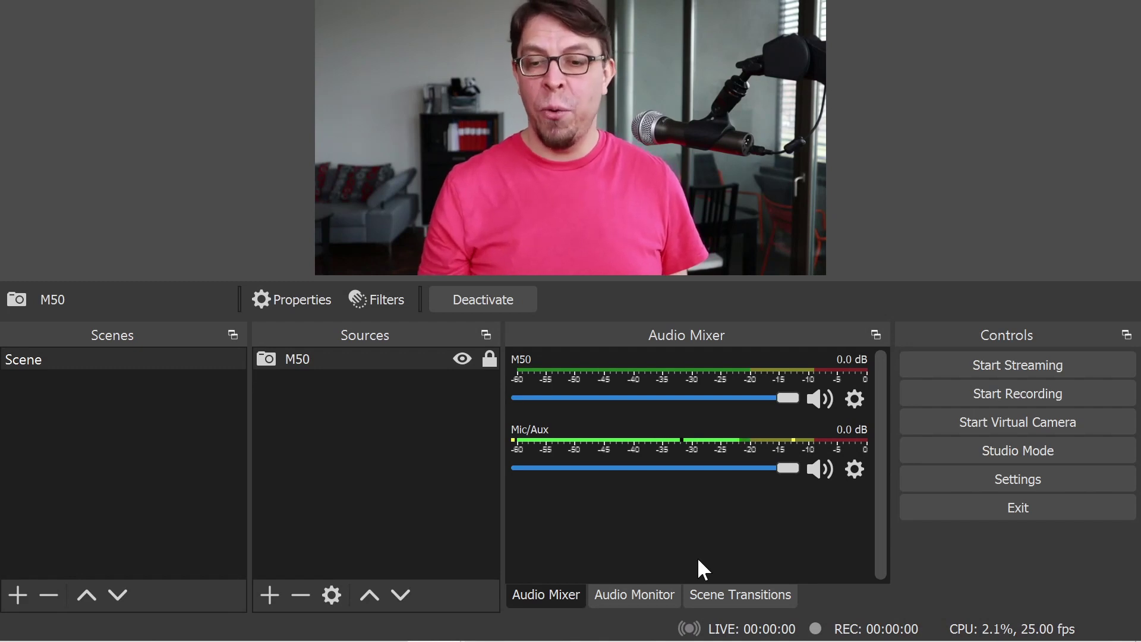
Add a Noise Suppression filter named 'Noise Suppression' using RNNoise to the Mic/Aux input.
click(853, 469)
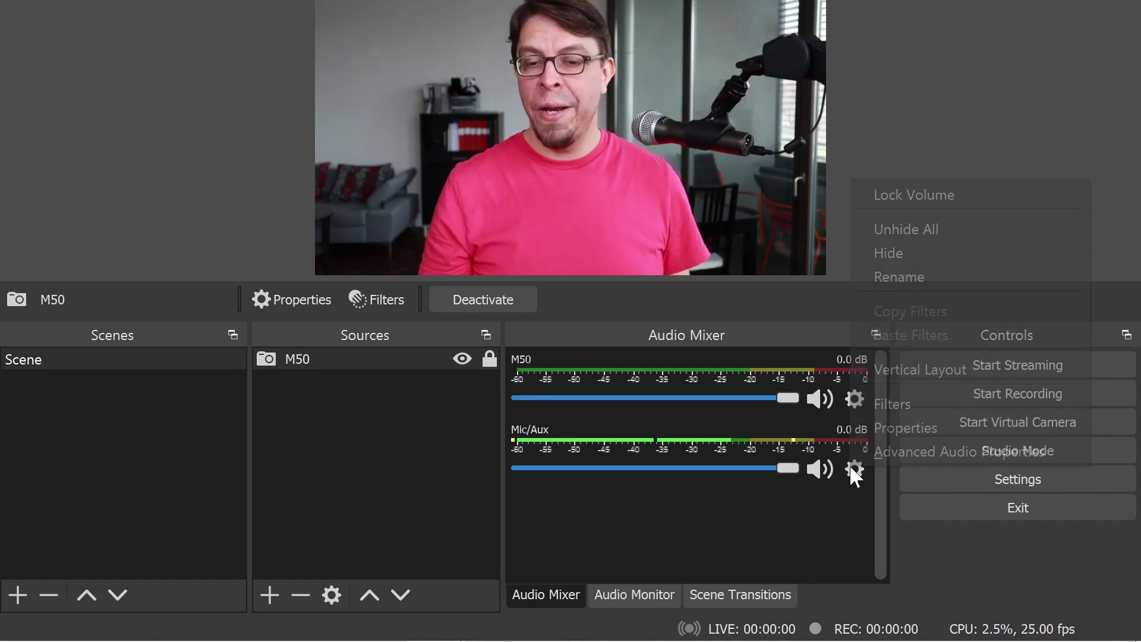
click(886, 406)
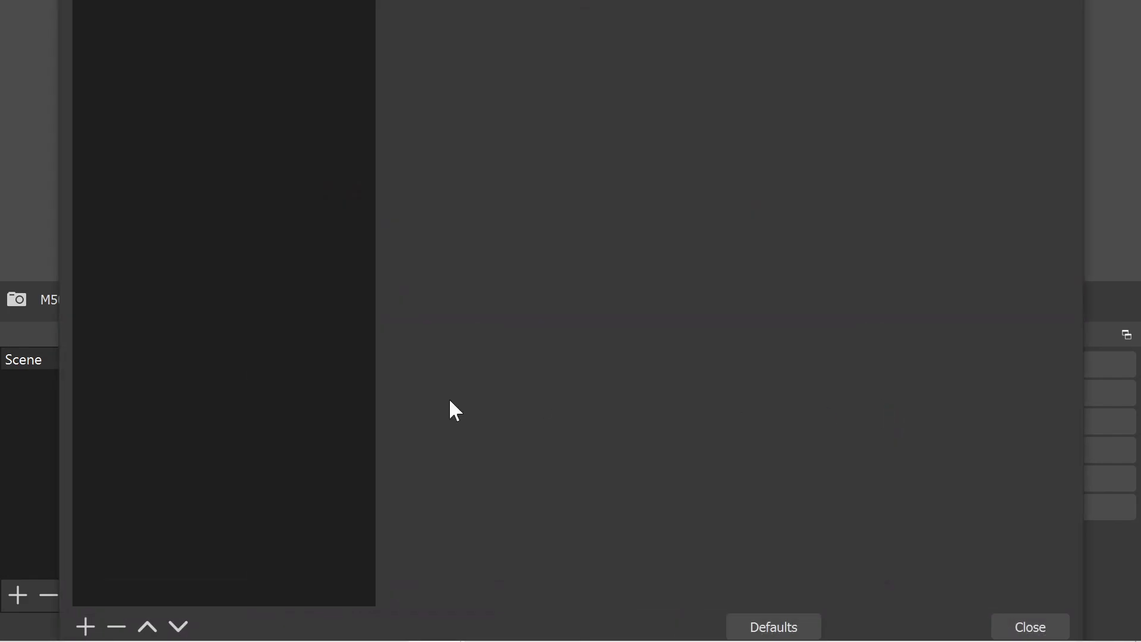
click(85, 619)
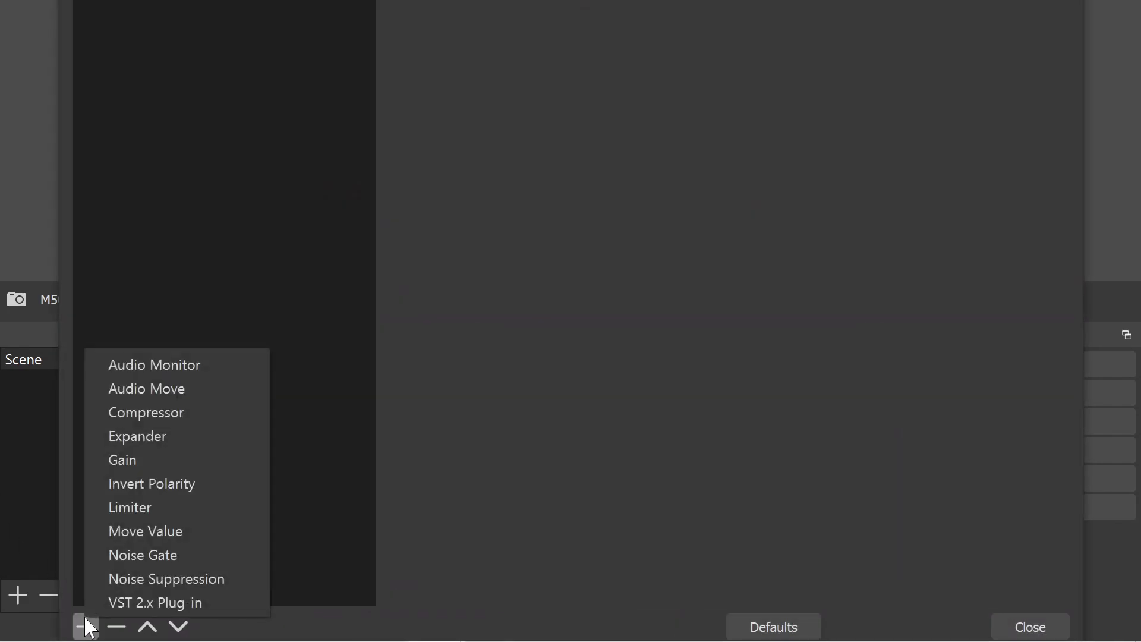
click(151, 579)
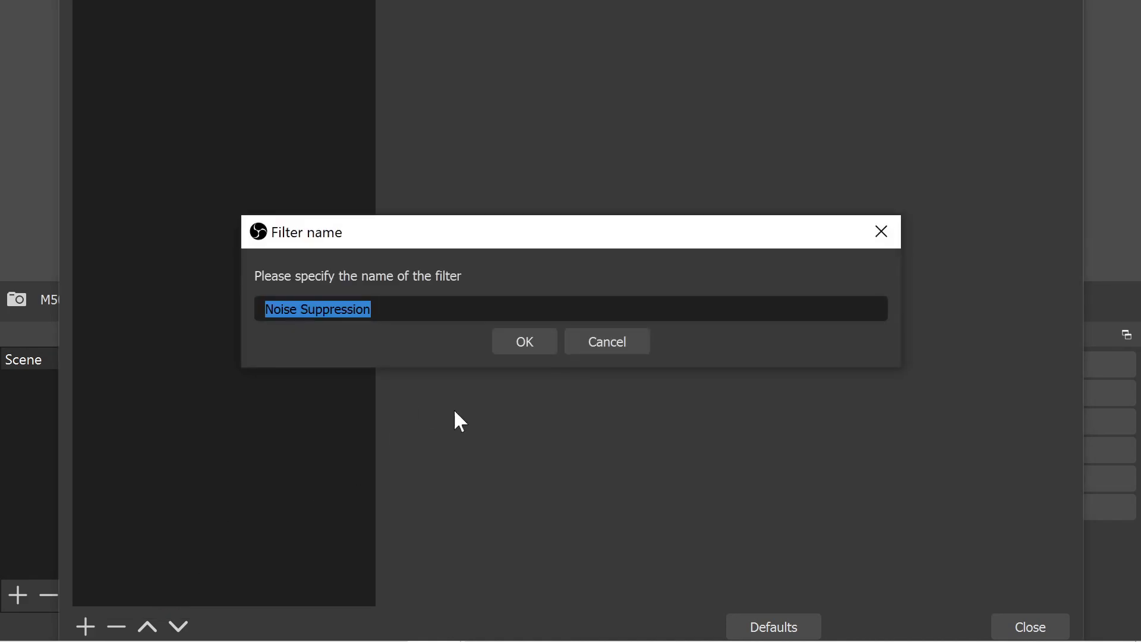
click(524, 342)
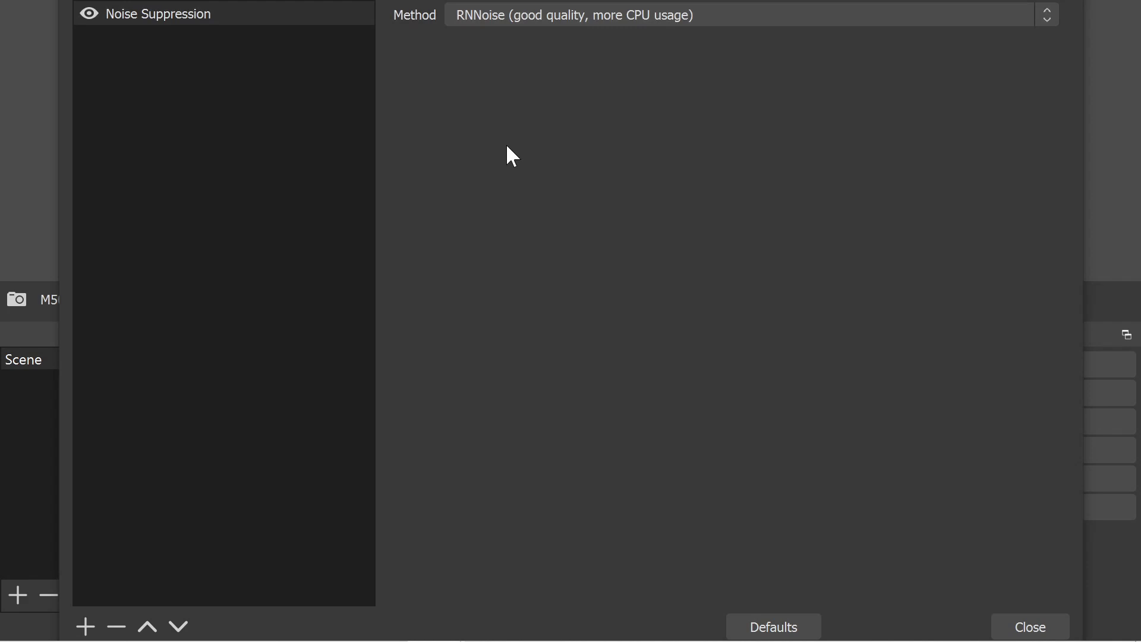
click(1043, 622)
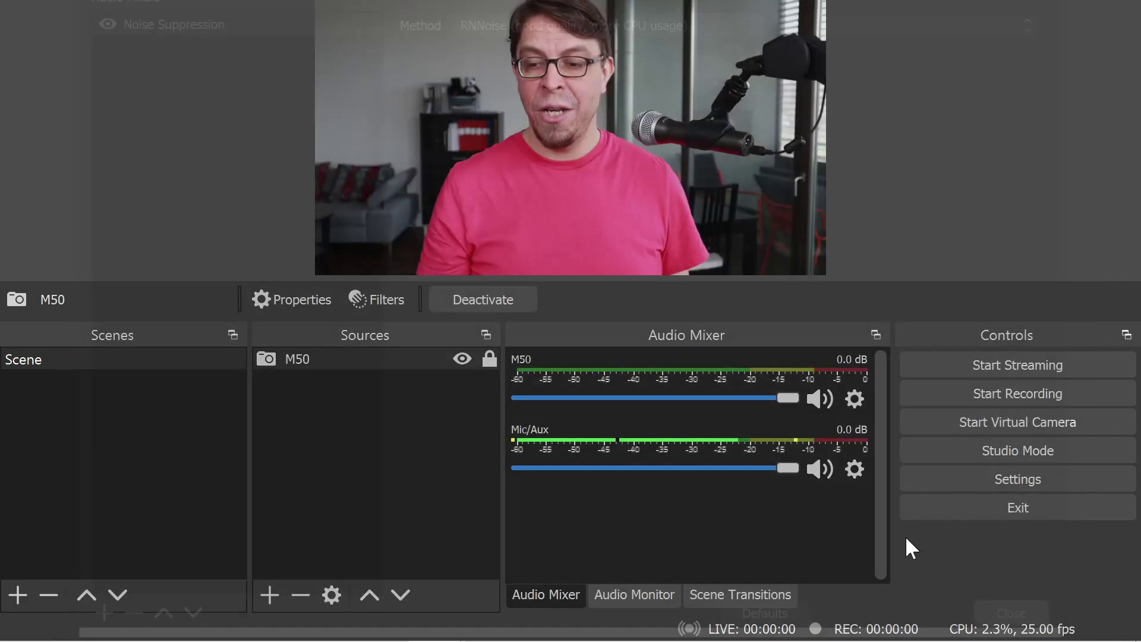